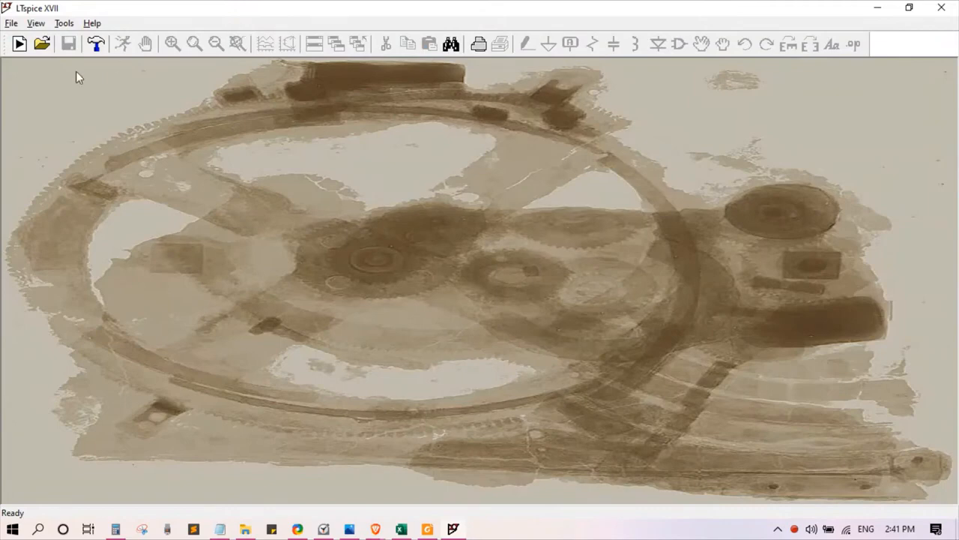
- Create a new schematic and place one opamp2 symbol from the OpAmps library near the sheet's centre
left_click(20, 44)
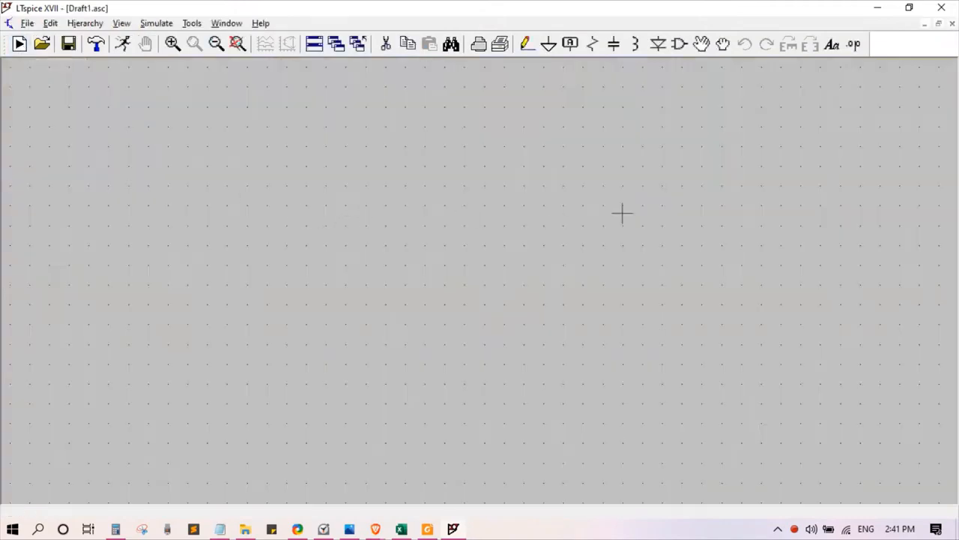
left_click(681, 50)
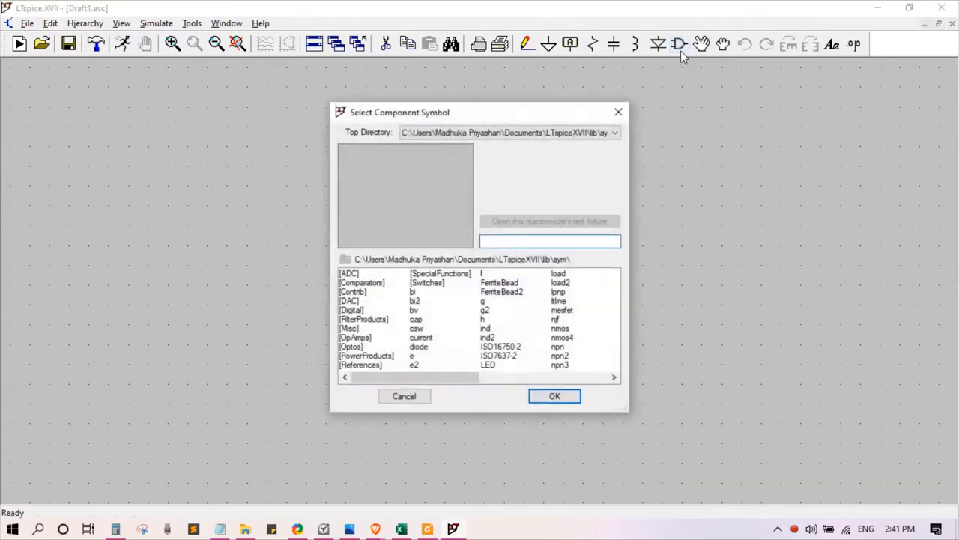
double_click(353, 338)
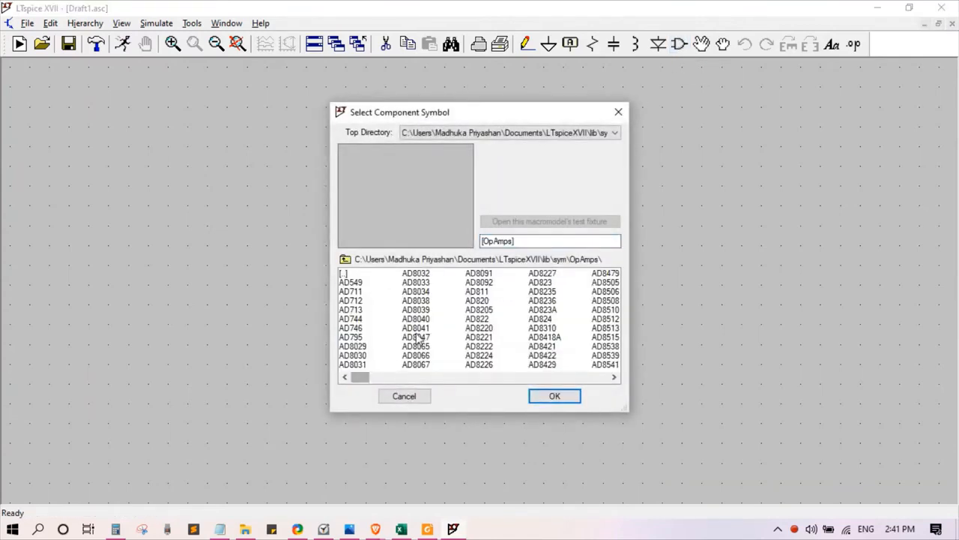
scroll(417, 339, "down", 15)
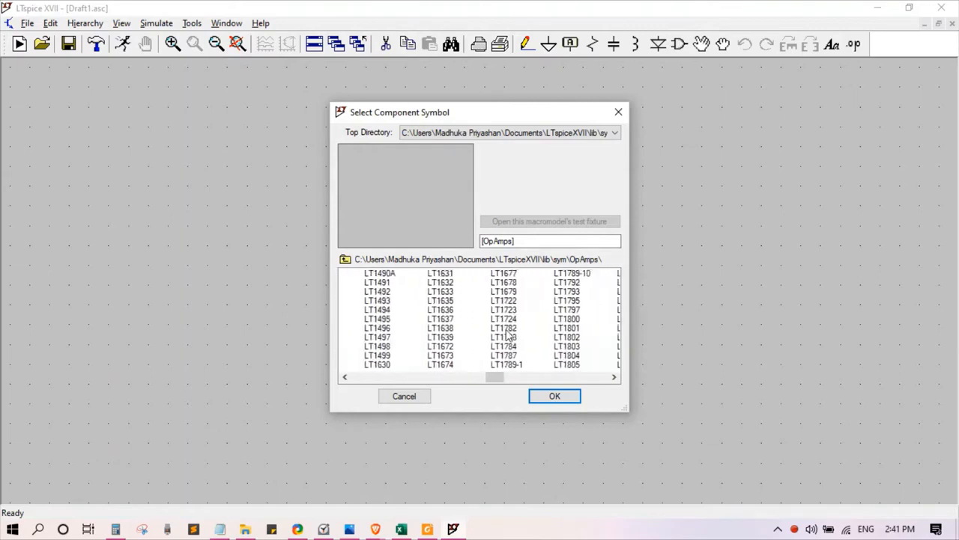
scroll(506, 335, "down", 10)
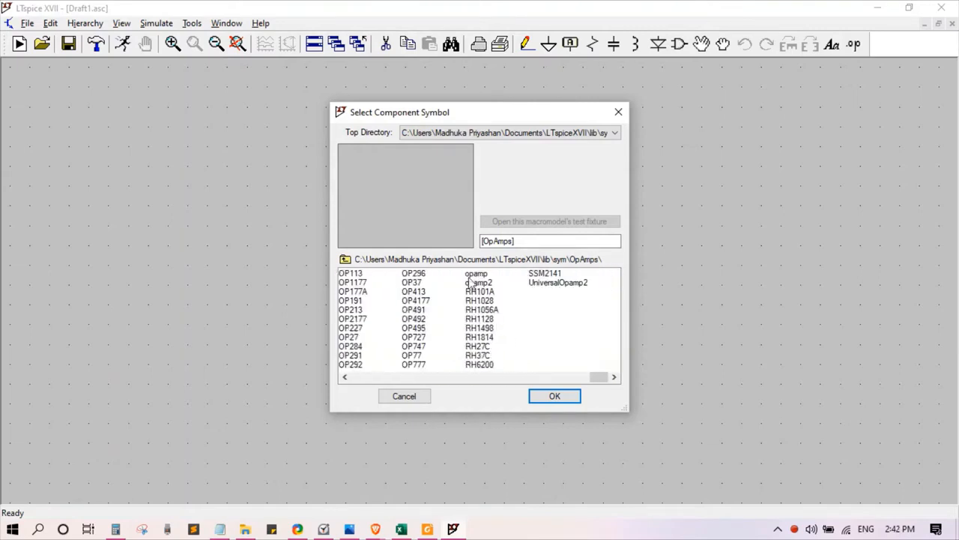
left_click(471, 276)
left_click(480, 283)
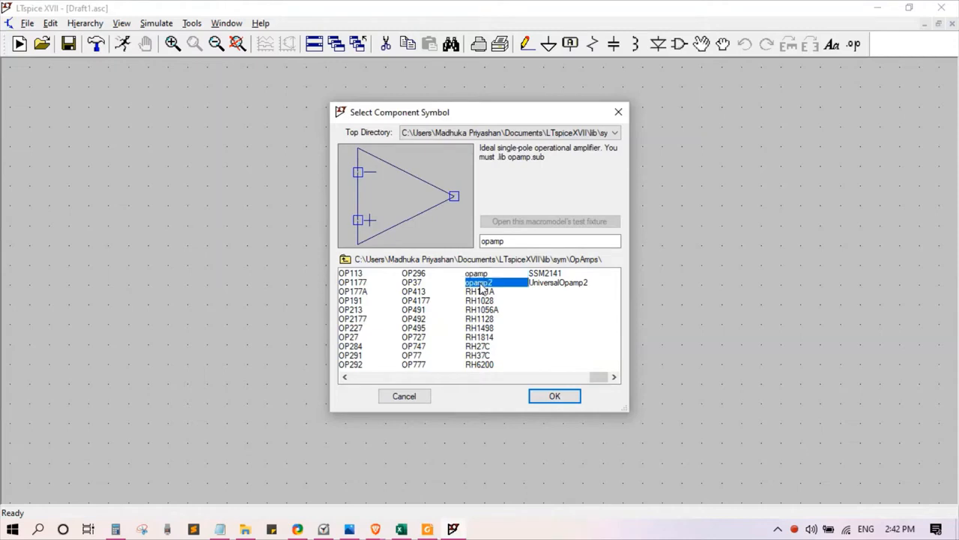
left_click(559, 394)
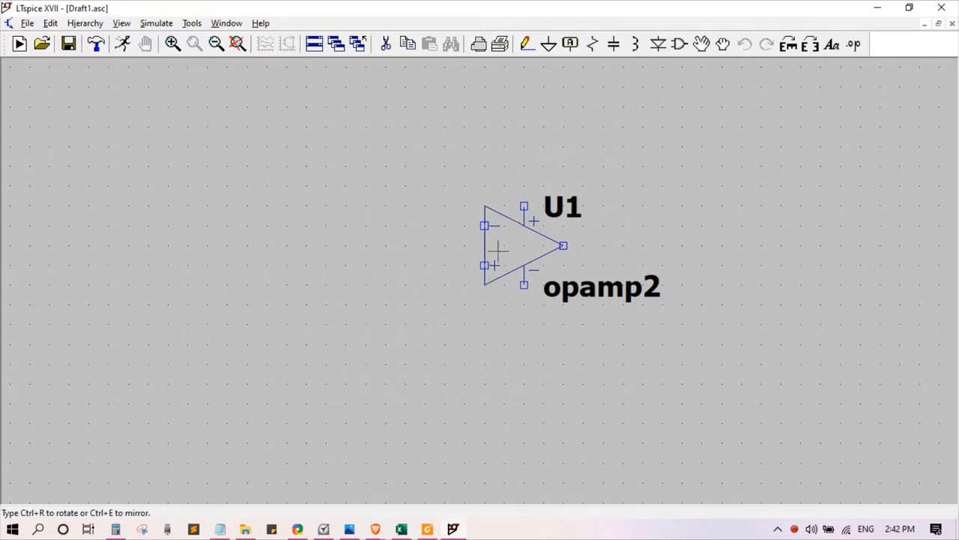
left_click(523, 245)
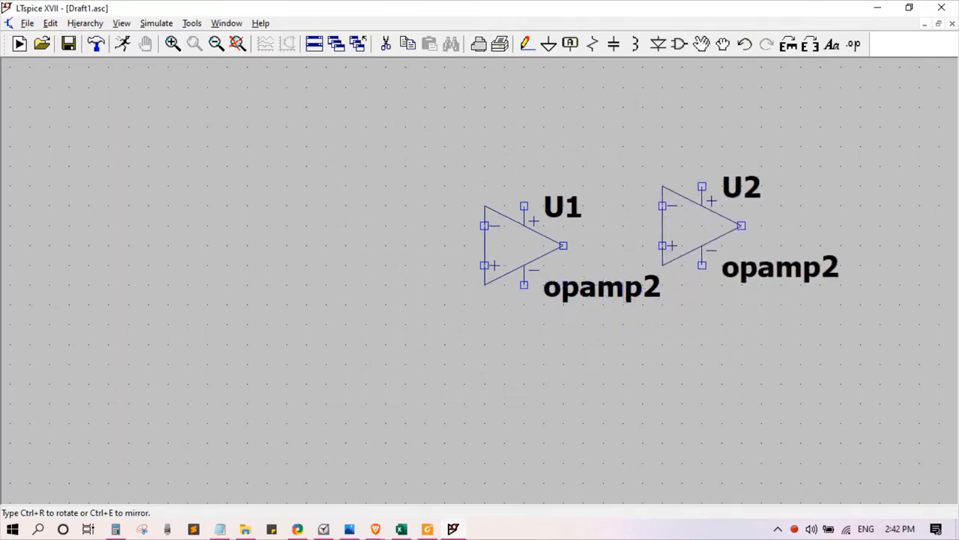
key("Escape")
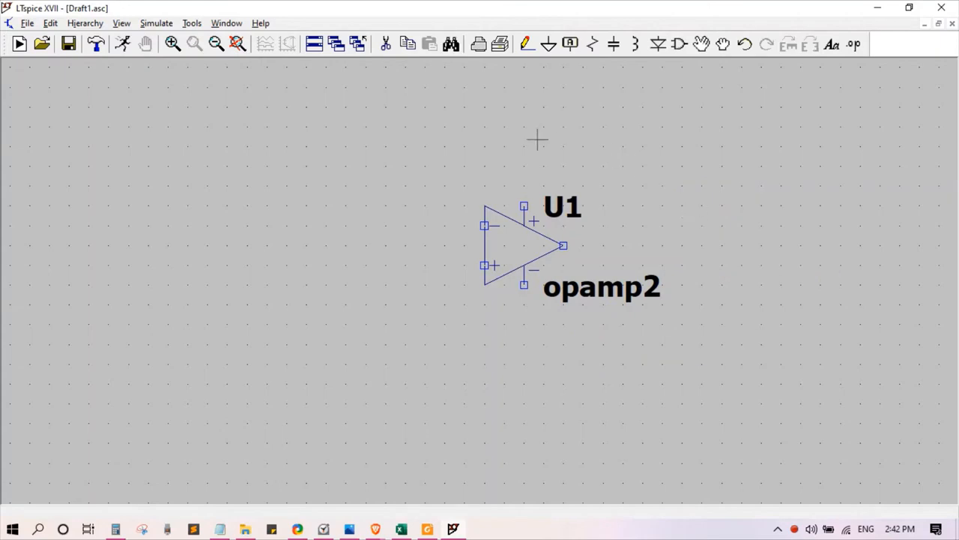
- Place three voltage sources: two stacked vertically to the right of the op-amp and one at its lower left
left_click(680, 44)
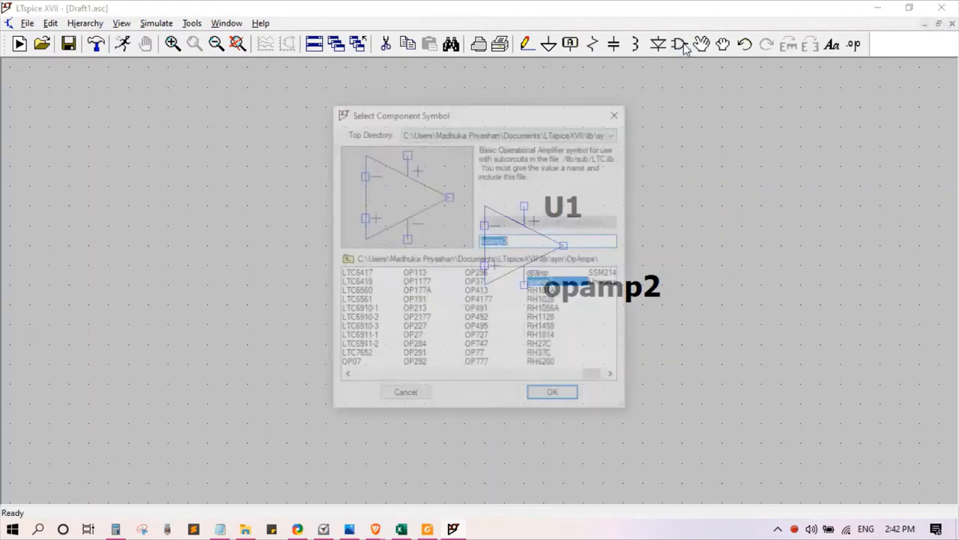
left_click(345, 260)
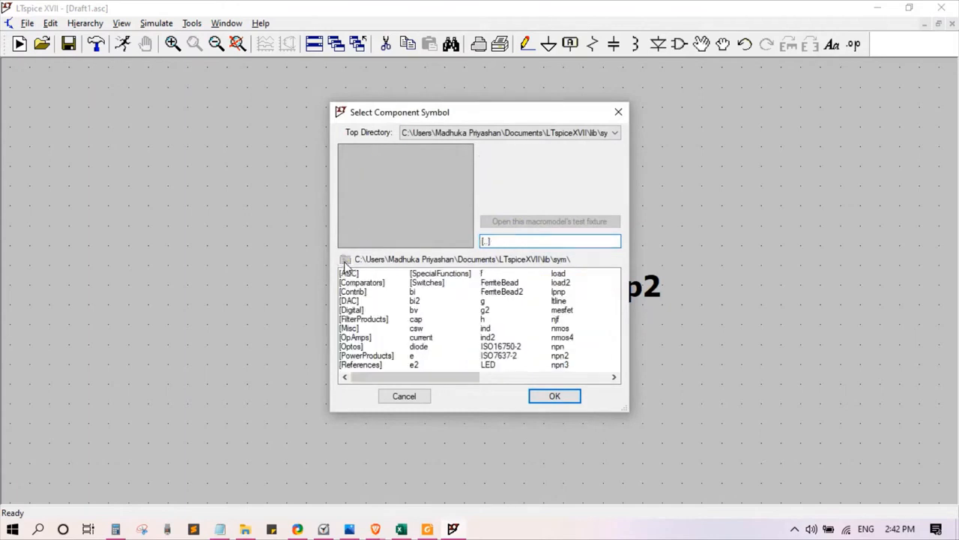
scroll(460, 327, "down", 3)
left_click(487, 328)
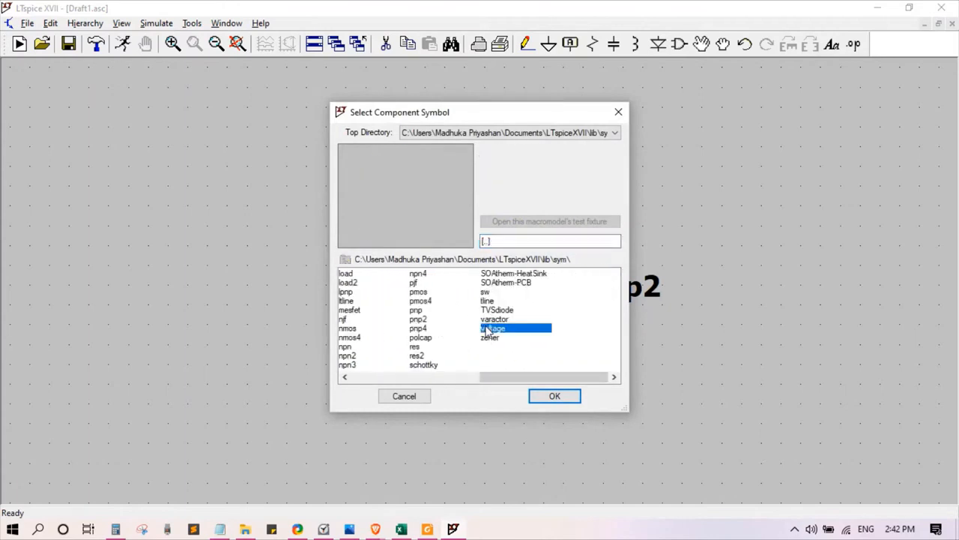
left_click(554, 396)
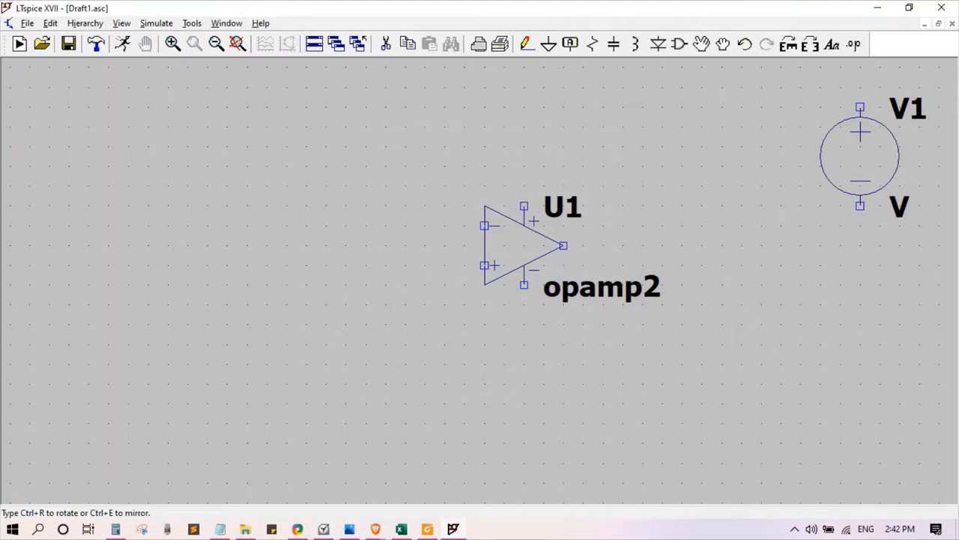
left_click(860, 108)
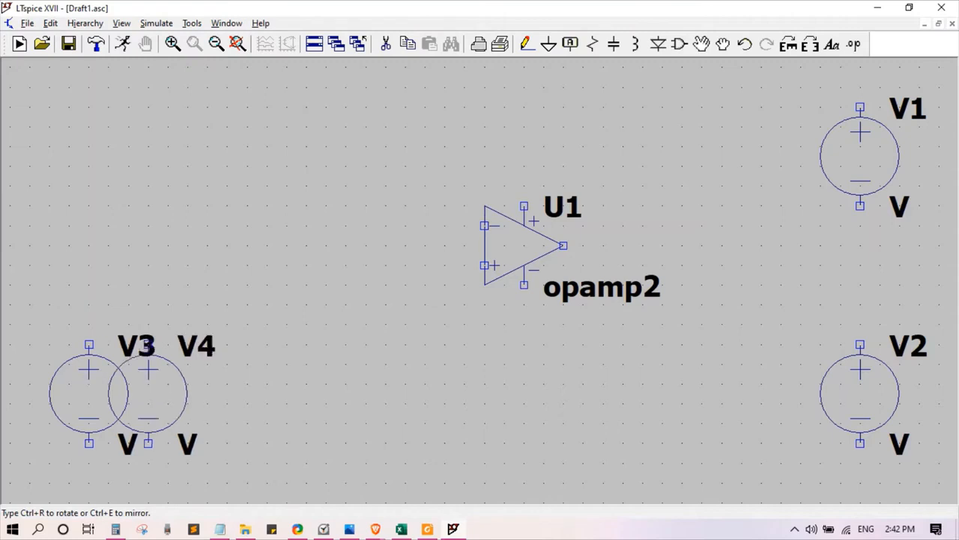
key("Escape")
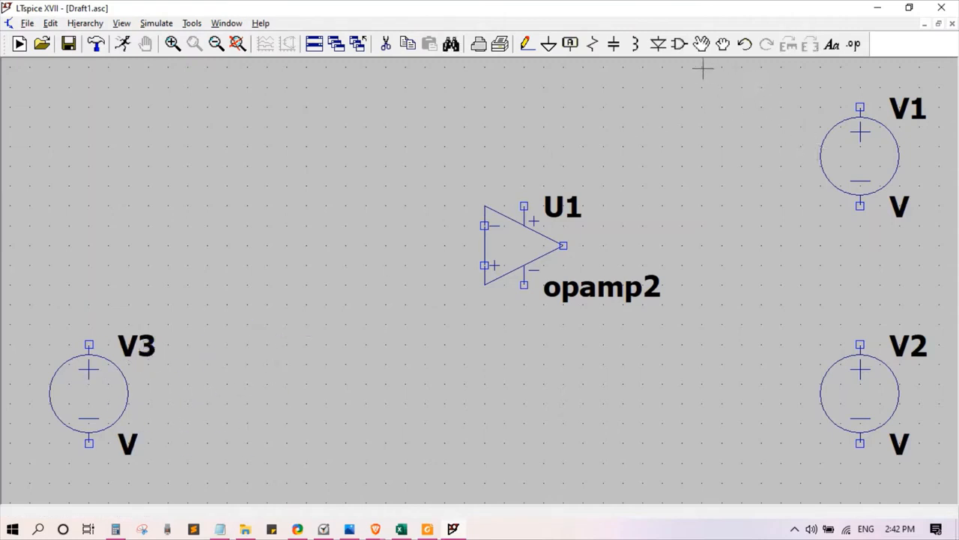
- Place three horizontal resistors: one above the op-amp, one level with its non-inverting input, and one above that input resistor
left_click(590, 47)
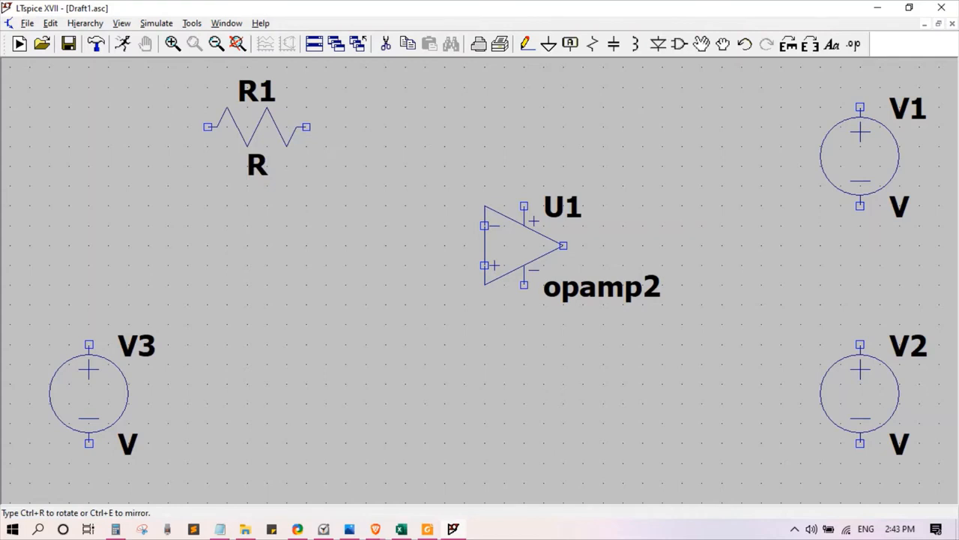
left_click(257, 127)
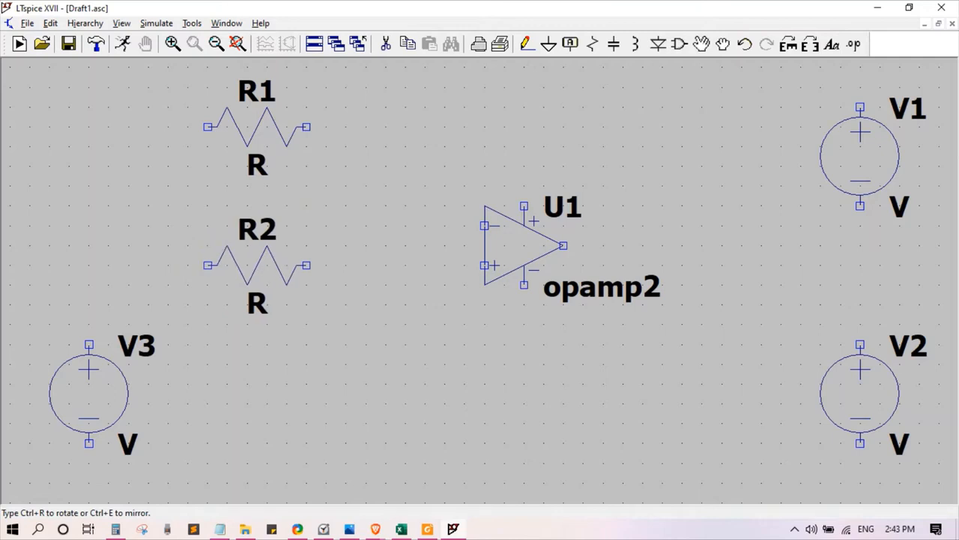
left_click(257, 265)
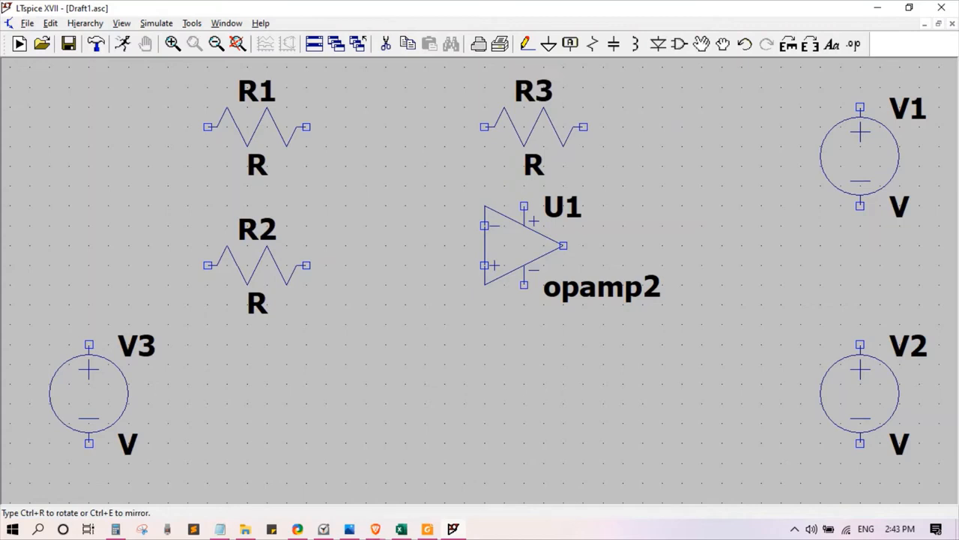
left_click(534, 126)
key("Escape")
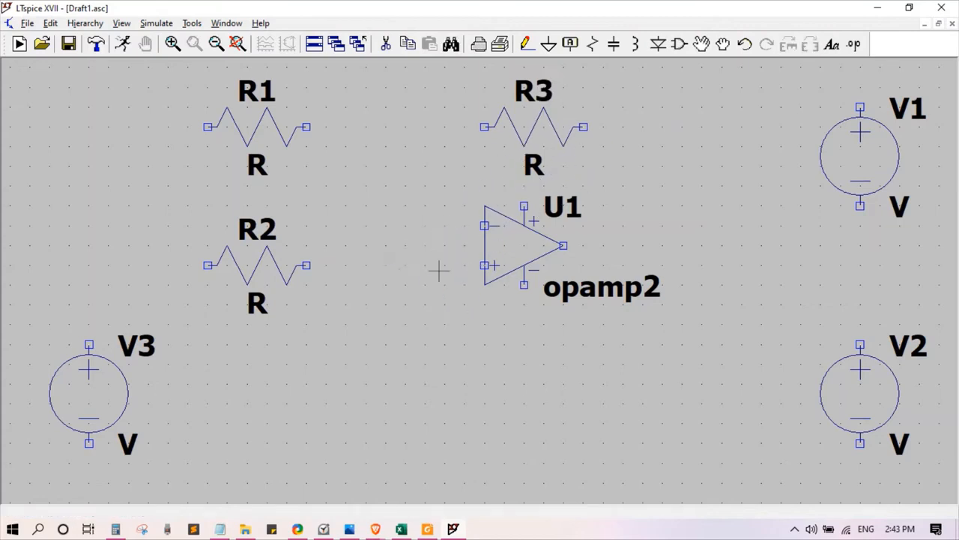
- Place a vertical capacitor below the line between R2 and the op-amp's non-inverting input
left_click(613, 44)
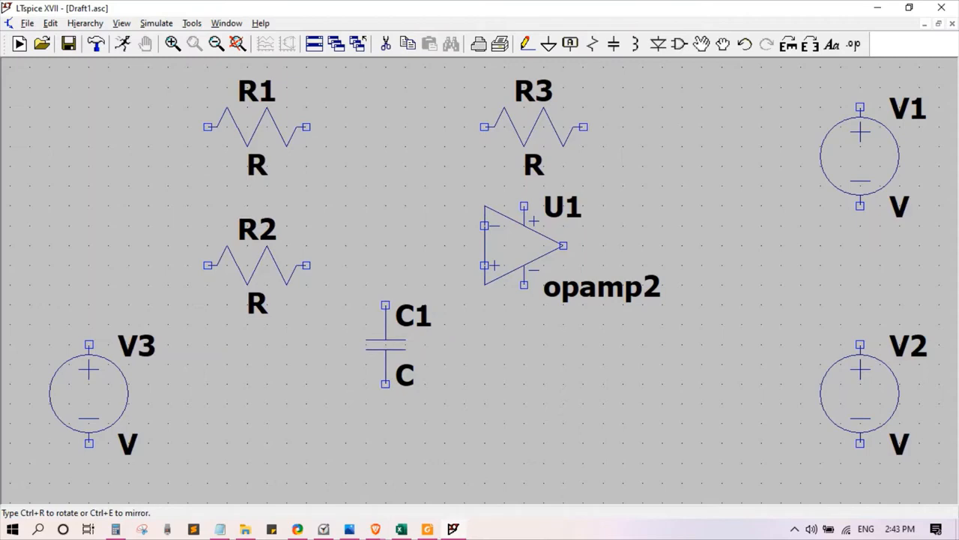
left_click(365, 325)
key("Escape")
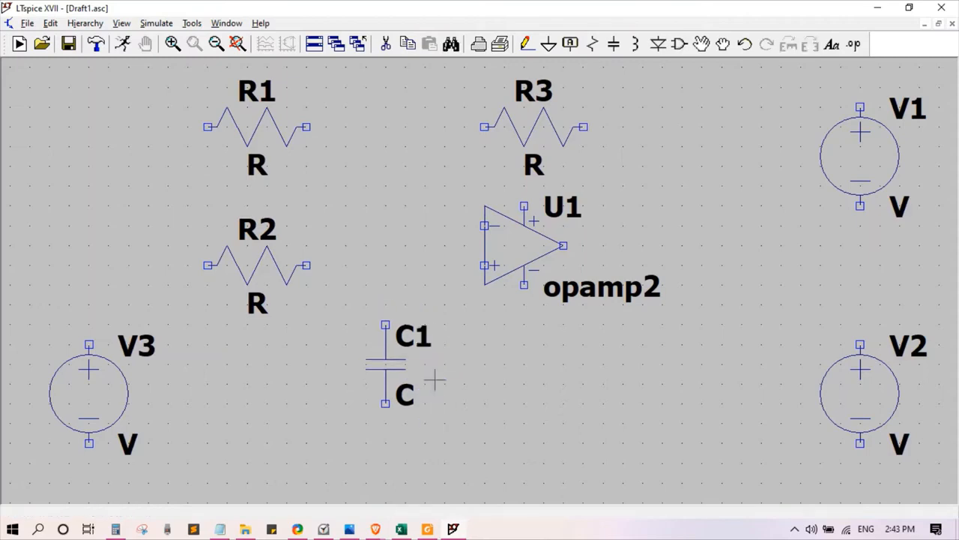
- Place four ground symbols: below V3, below C1, left of R1 and R2, and to the right between V1 and V2
scroll(442, 255, "down", 2)
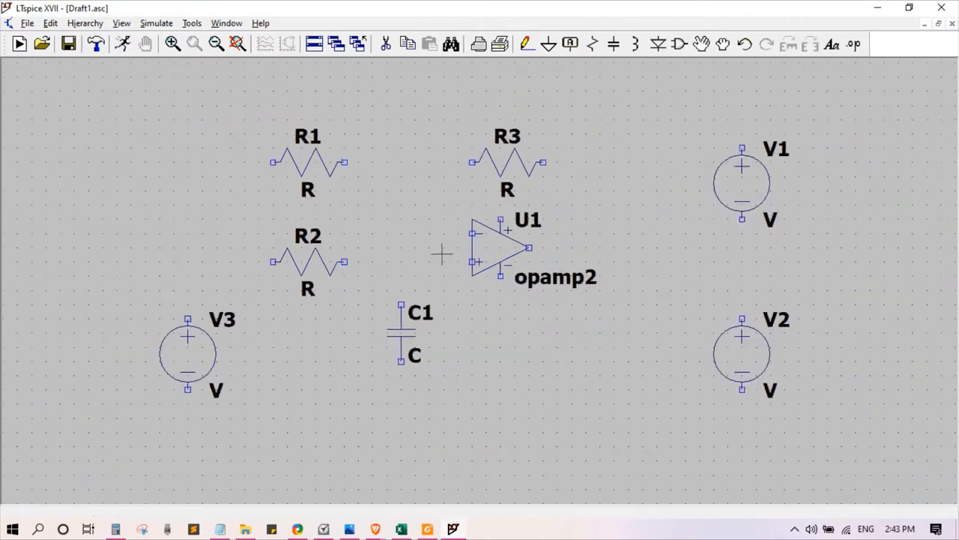
scroll(442, 255, "up", 2)
scroll(423, 249, "up", 1)
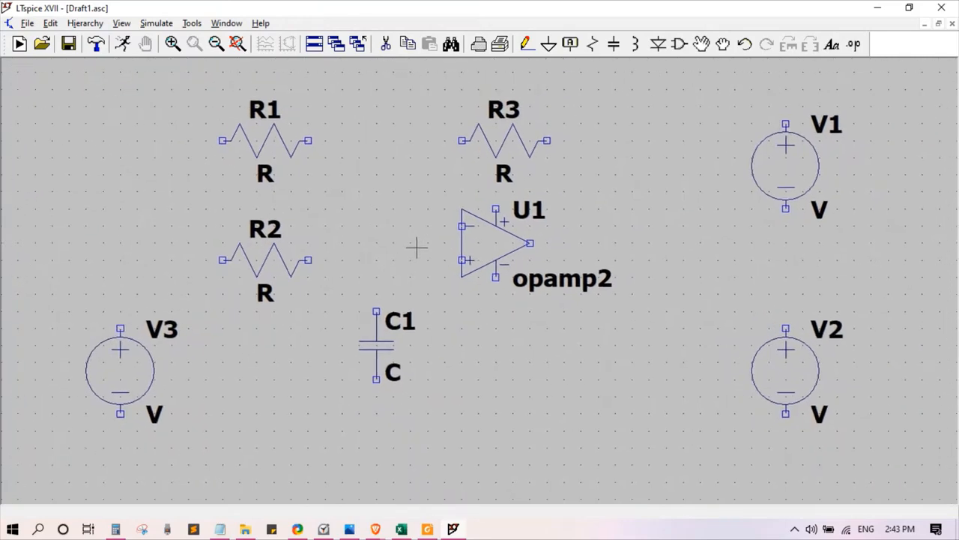
left_click_drag(417, 248, 412, 236)
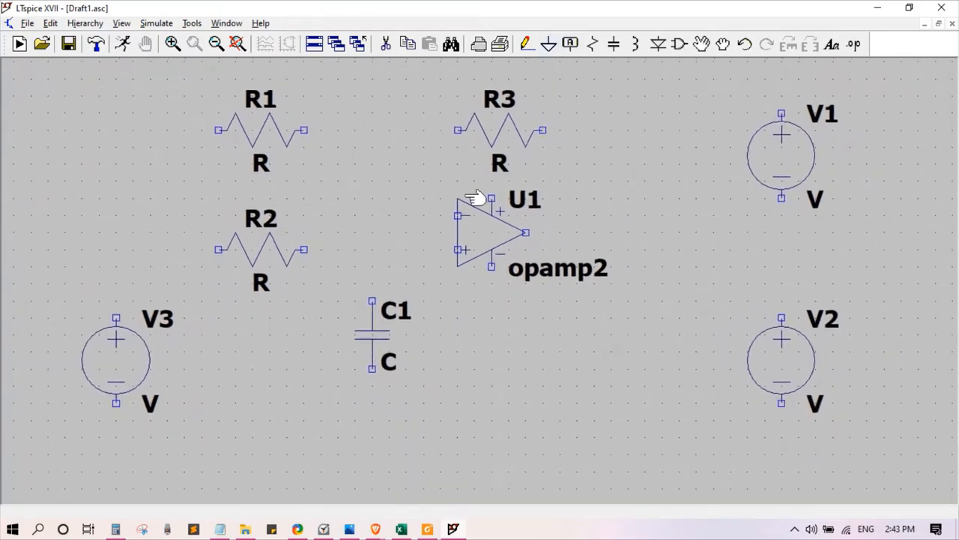
left_click_drag(408, 168, 413, 180)
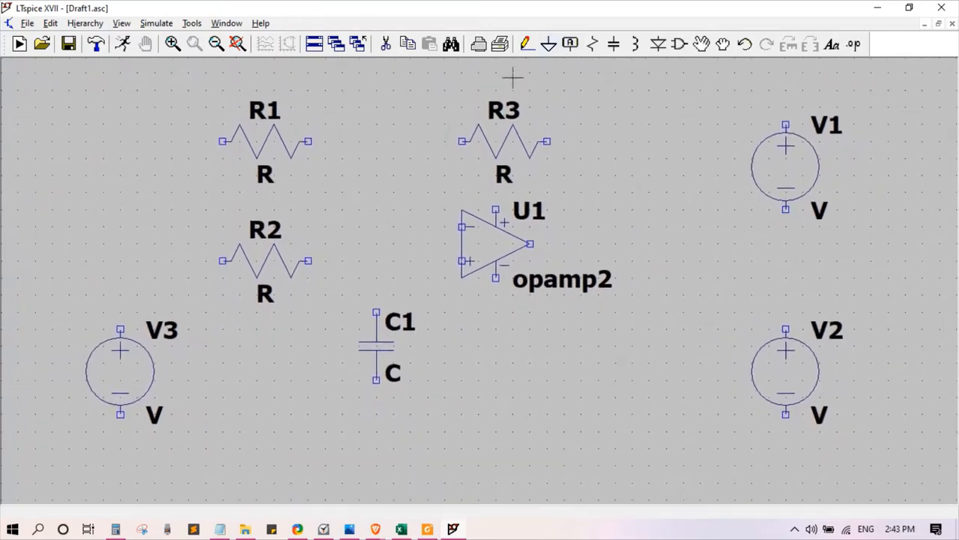
left_click(548, 45)
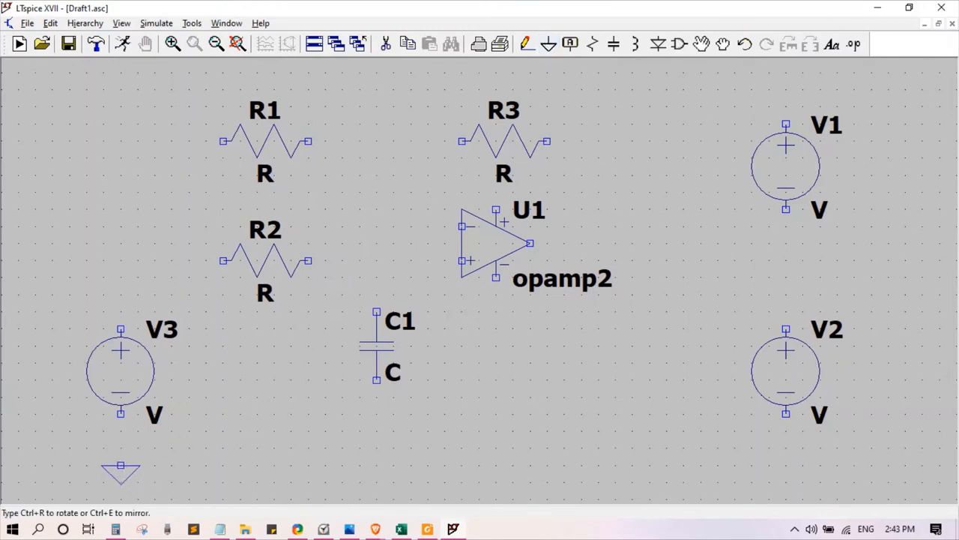
left_click(120, 466)
left_click(376, 465)
left_click(121, 193)
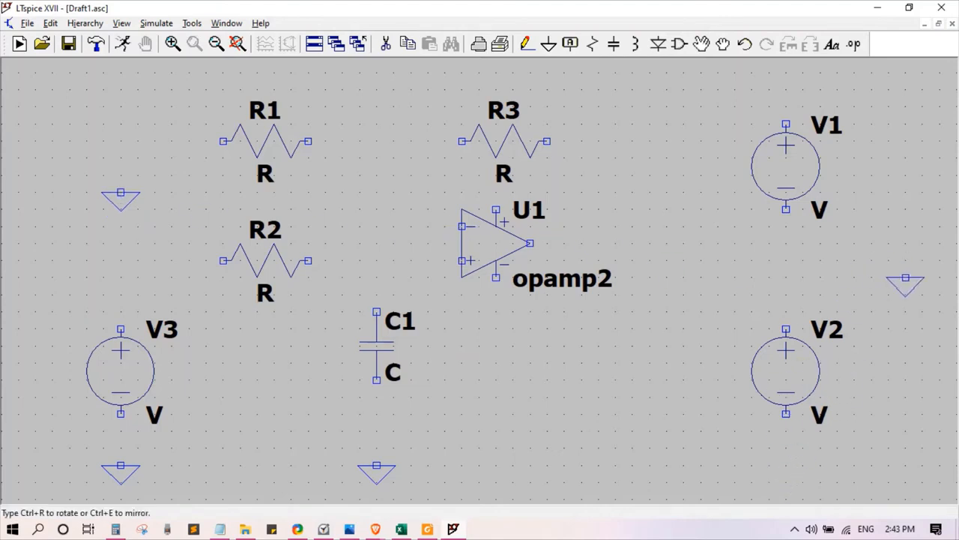
left_click(888, 295)
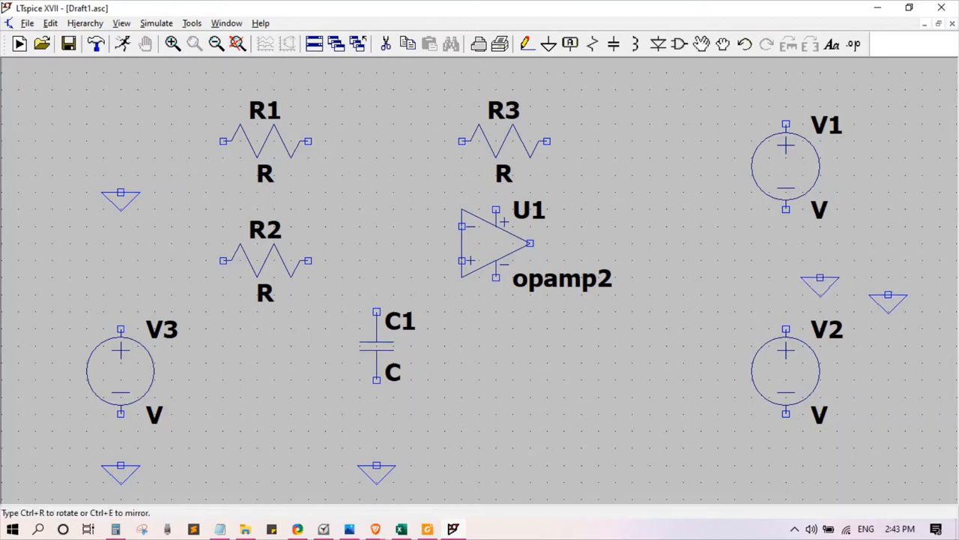
key("Escape")
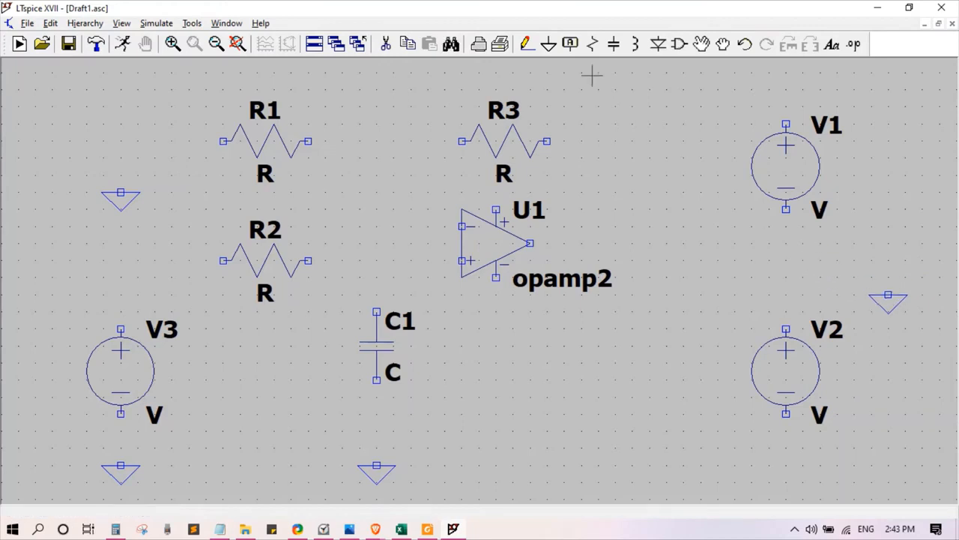
- Wire V3's negative terminal to ground and its positive terminal through R2 to the op-amp's non-inverting input
left_click(527, 43)
left_click(121, 467)
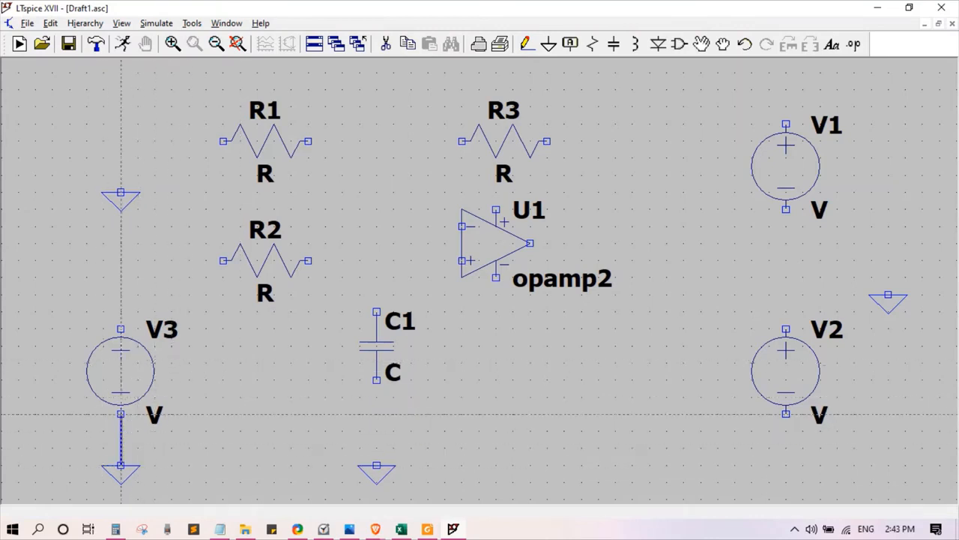
left_click(121, 412)
left_click(121, 330)
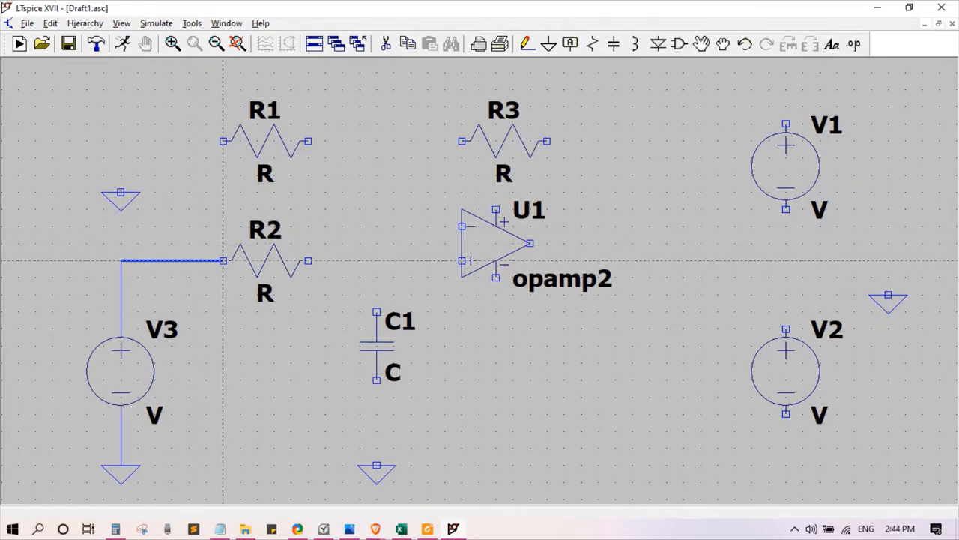
left_click(223, 260)
left_click(308, 260)
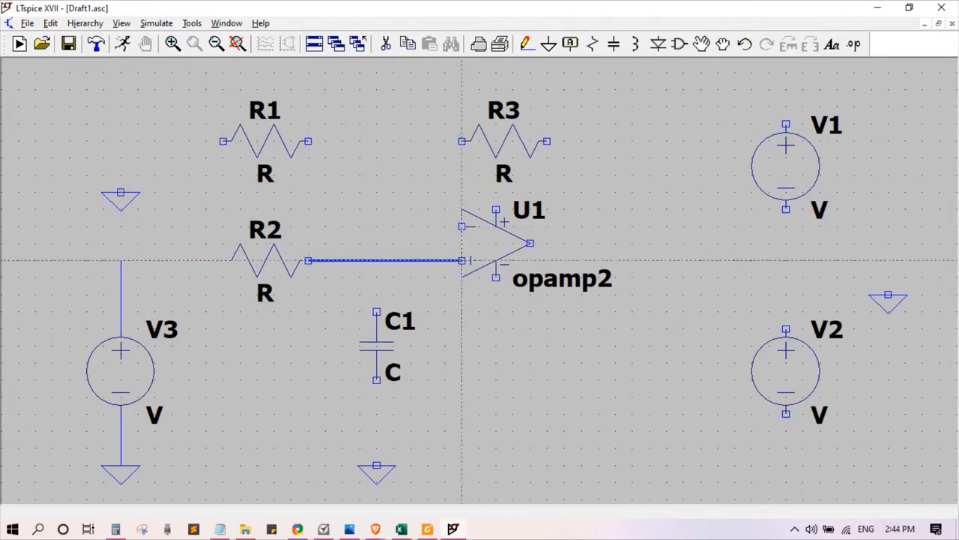
left_click(462, 260)
- Wire C1 between the node joining R2 to the non-inverting input and the ground below it
left_click(376, 311)
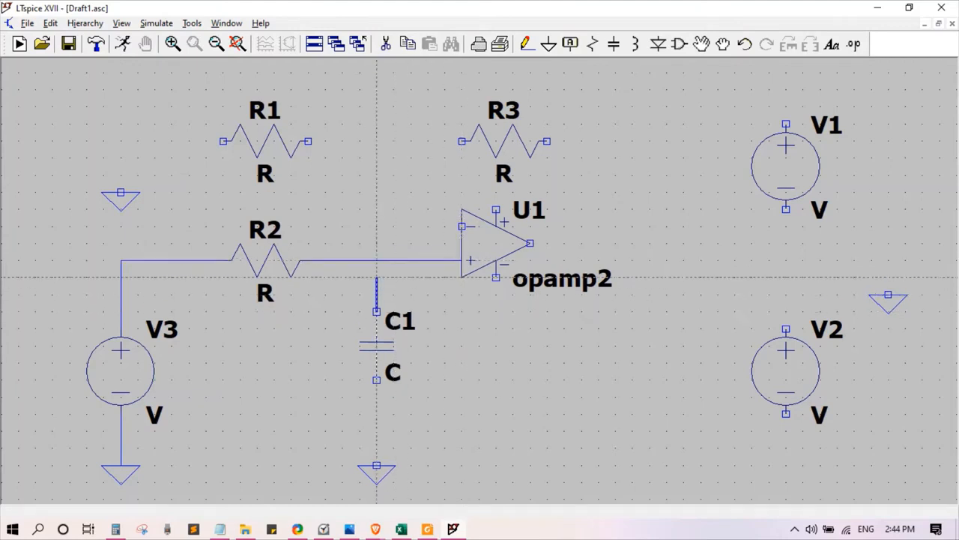
left_click(377, 260)
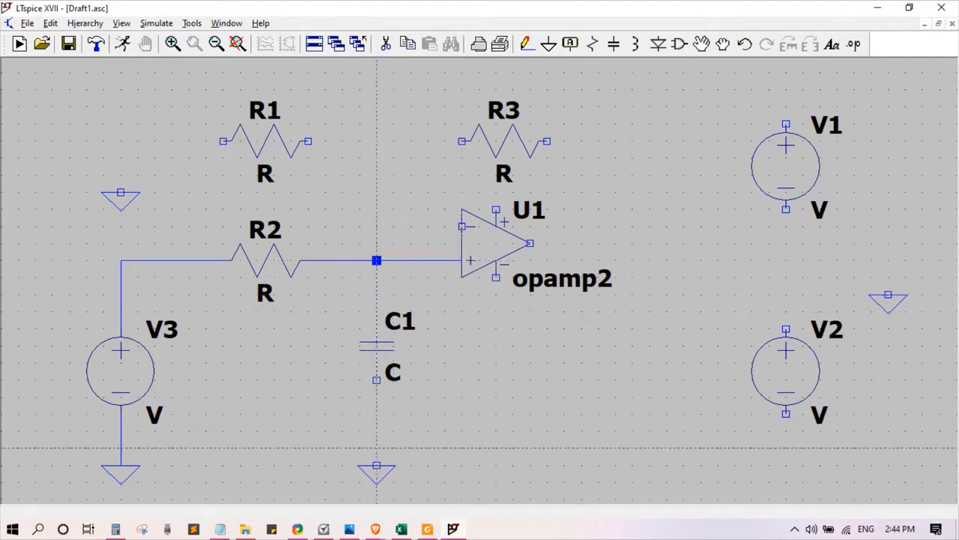
left_click(376, 464)
left_click(376, 380)
- Wire R1 to R3 and connect R1's other end to the ground symbol beside it
left_click(308, 141)
left_click(461, 141)
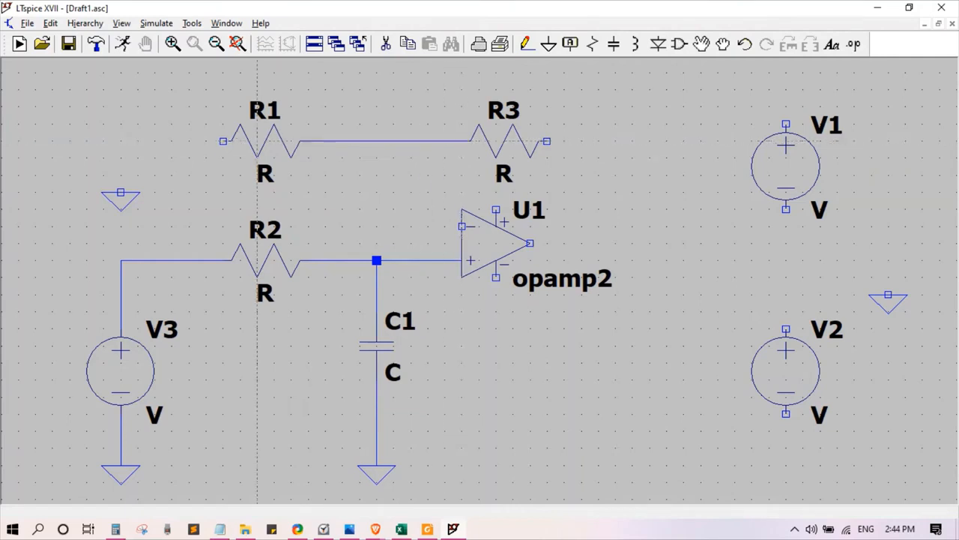
left_click(223, 141)
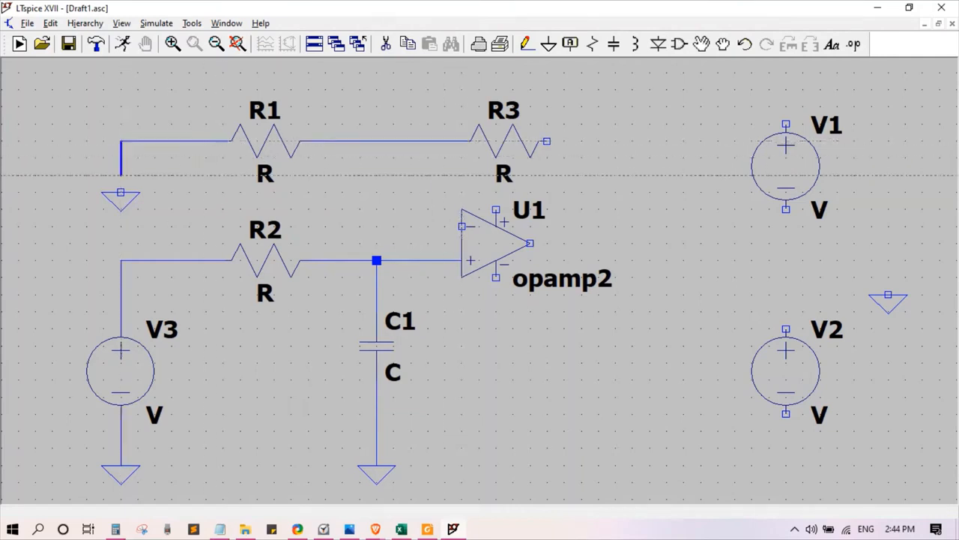
left_click(122, 191)
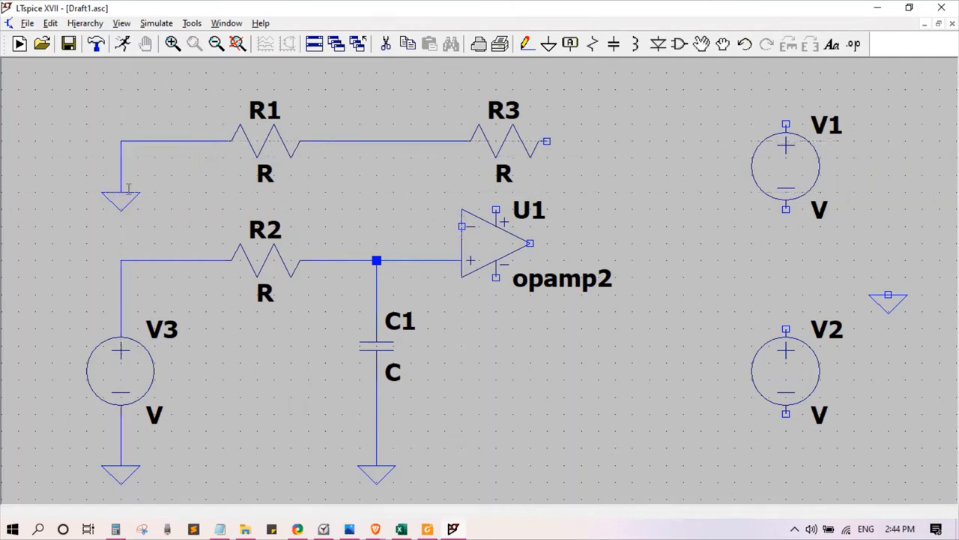
- Wire R3's free end around to the op-amp's output to form the feedback path
left_click(547, 140)
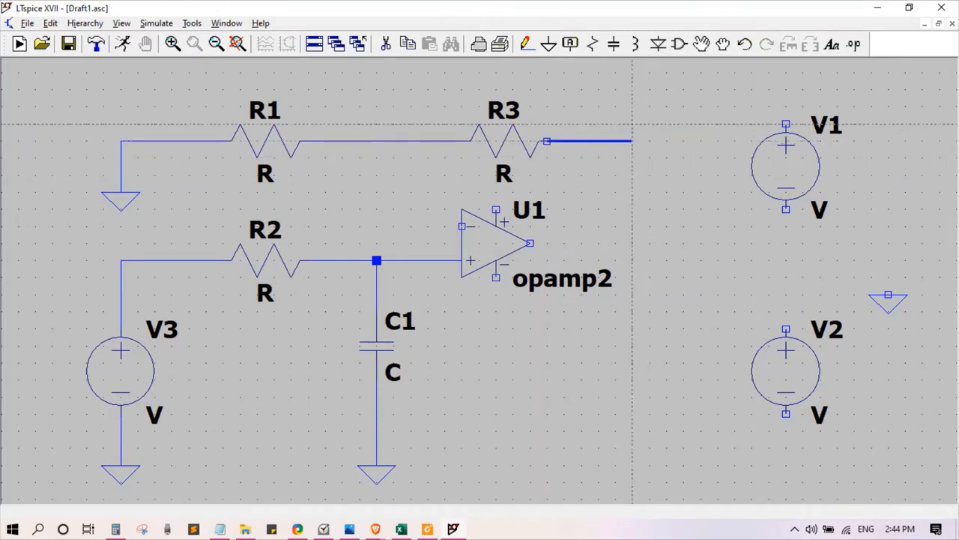
right_click(632, 140)
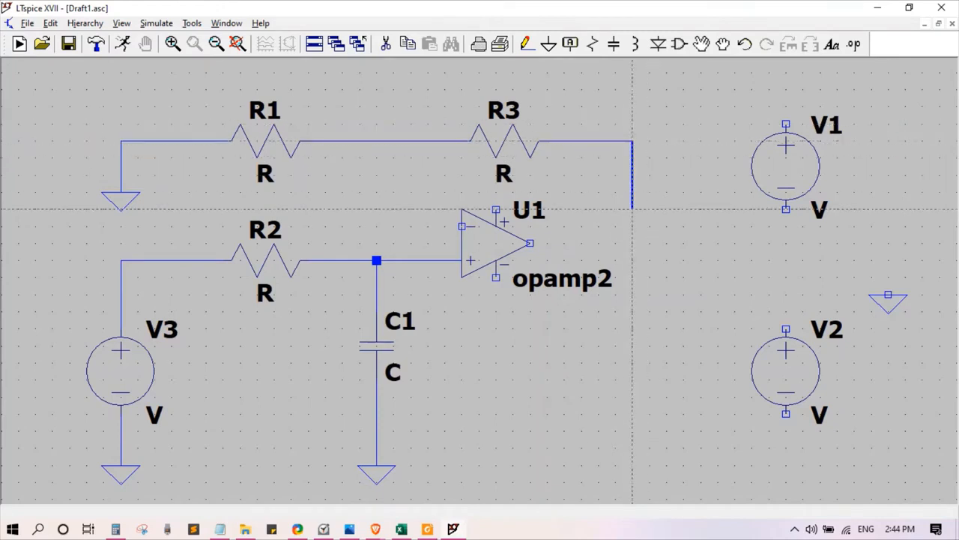
left_click(633, 243)
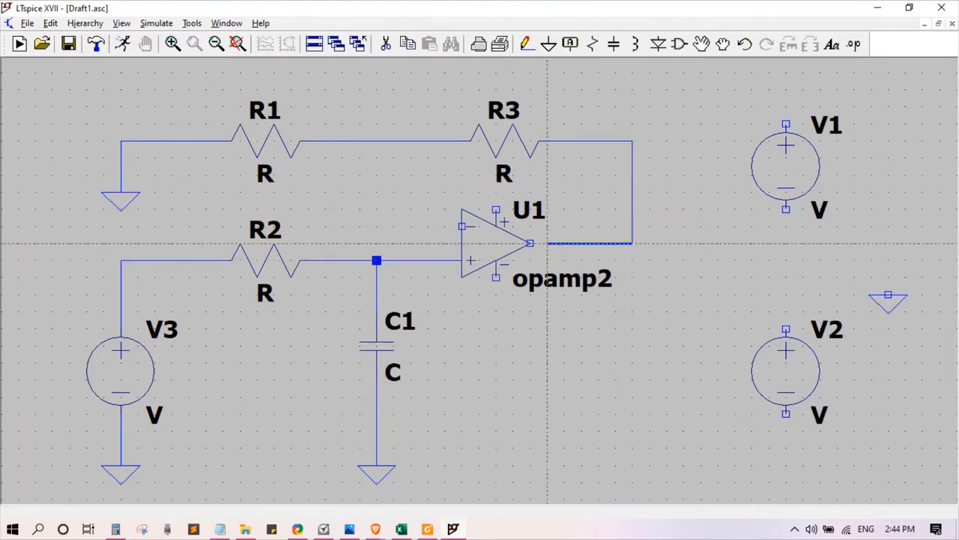
left_click(530, 243)
key("Escape")
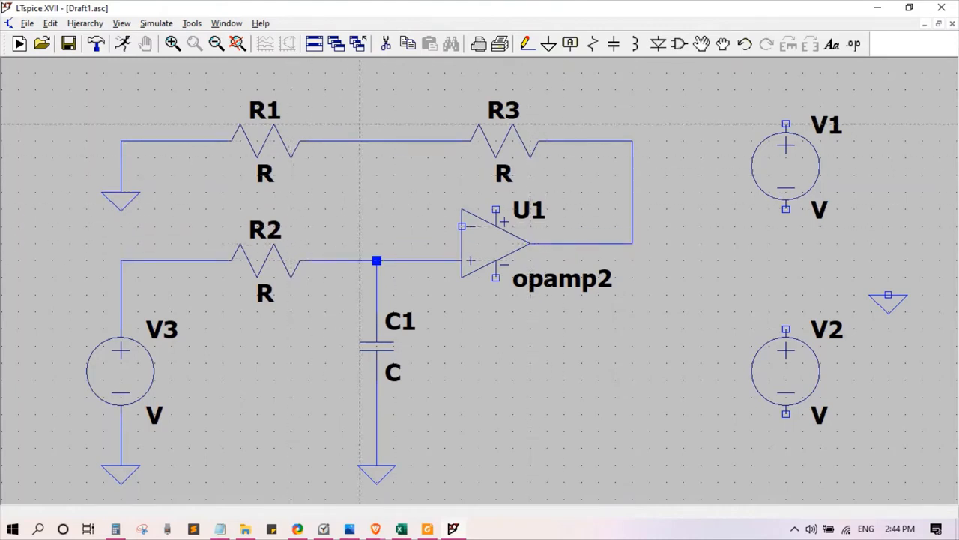
- Wire the node between R1 and R3 to the op-amp's inverting input
left_click(376, 141)
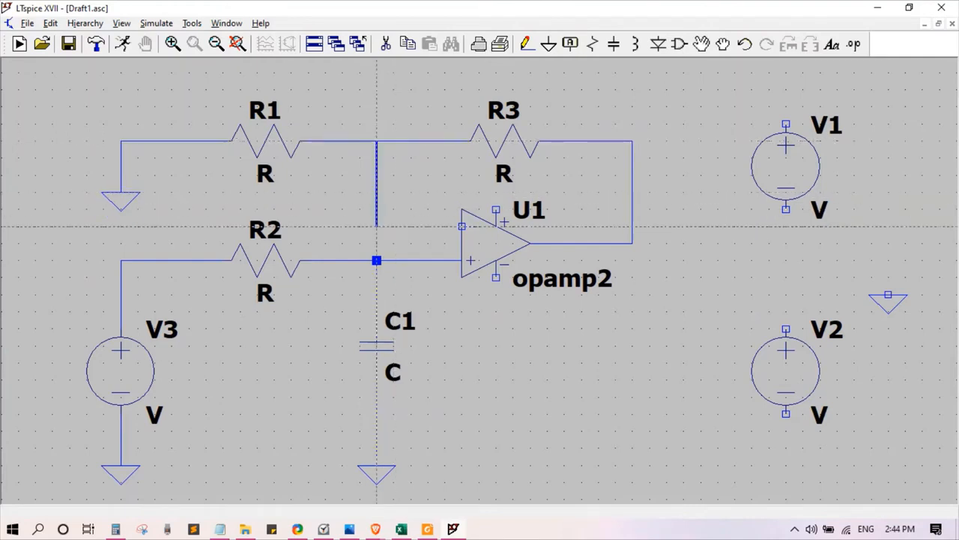
left_click(376, 225)
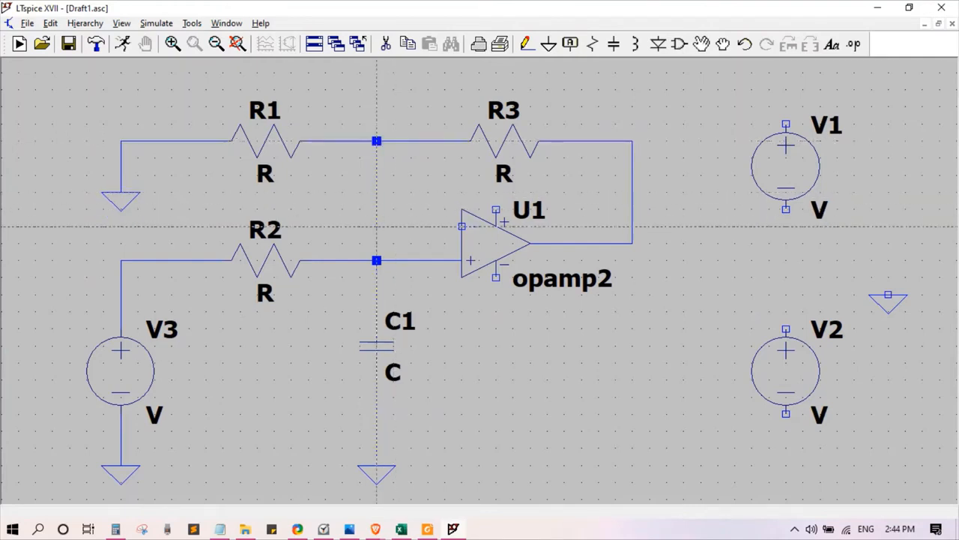
left_click(462, 225)
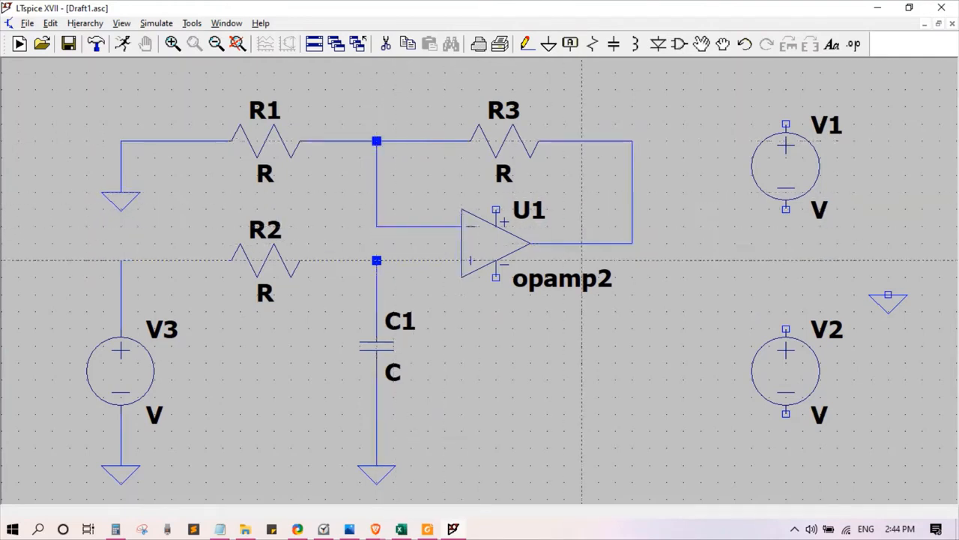
- Wire V1's negative terminal to V2's positive terminal and connect their junction to the nearby ground
left_click(786, 209)
left_click(786, 328)
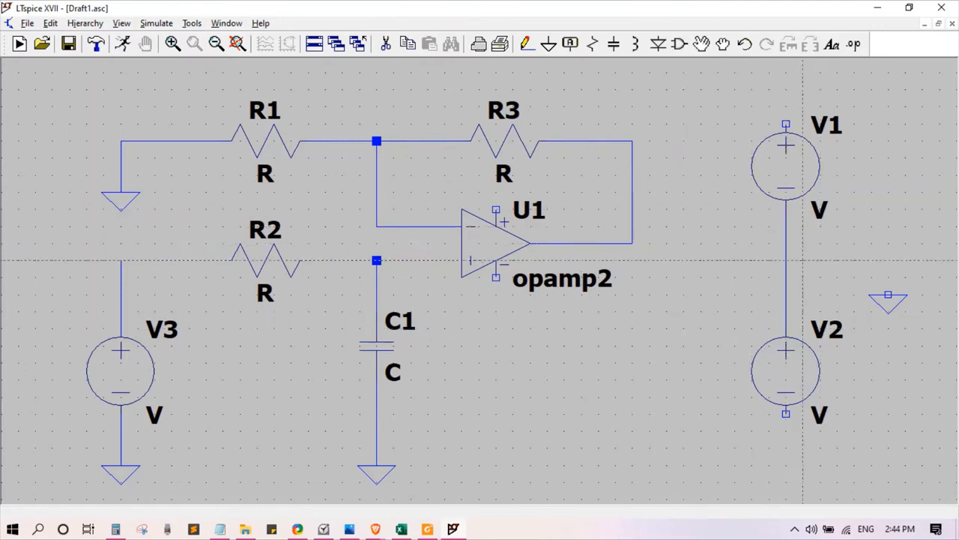
left_click(786, 260)
left_click(888, 295)
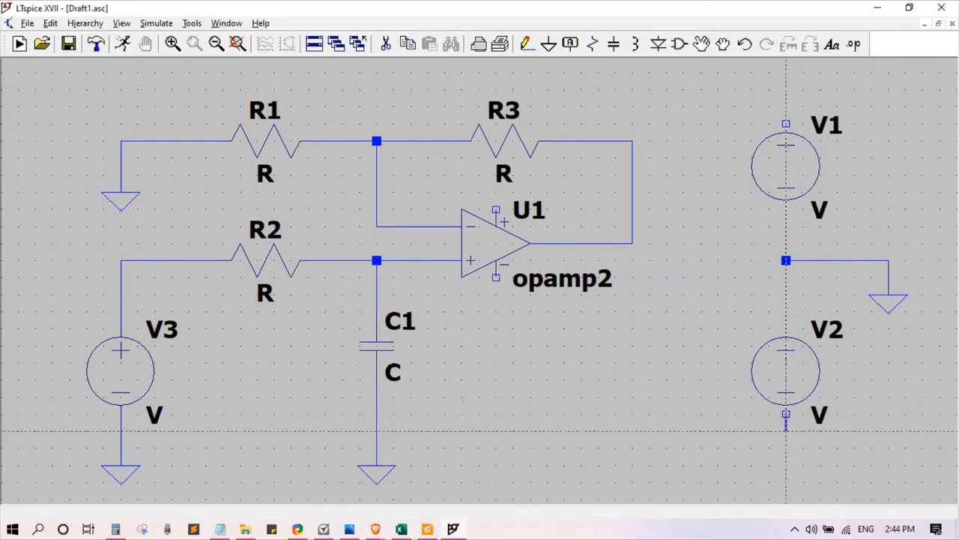
- Wire V2's negative terminal to the op-amp's negative supply pin
left_click(785, 465)
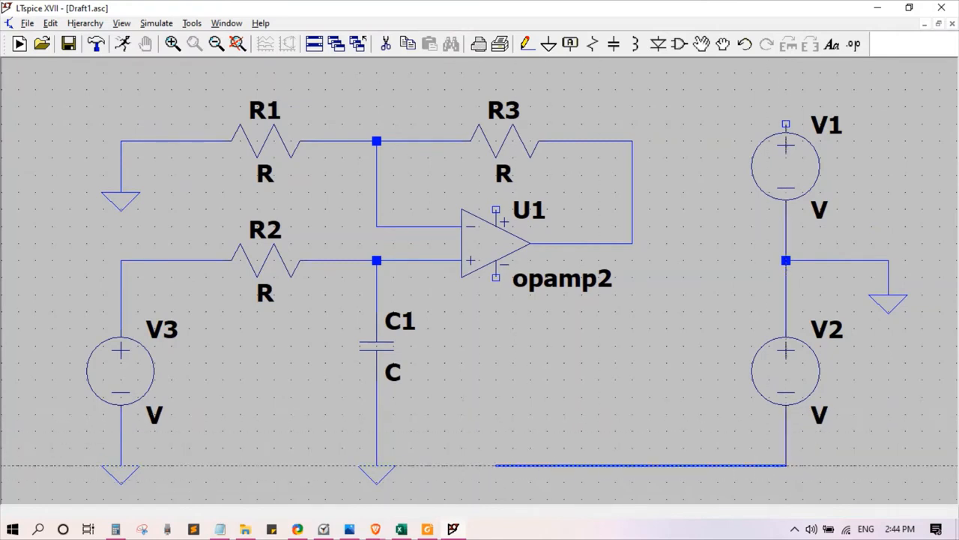
left_click(494, 464)
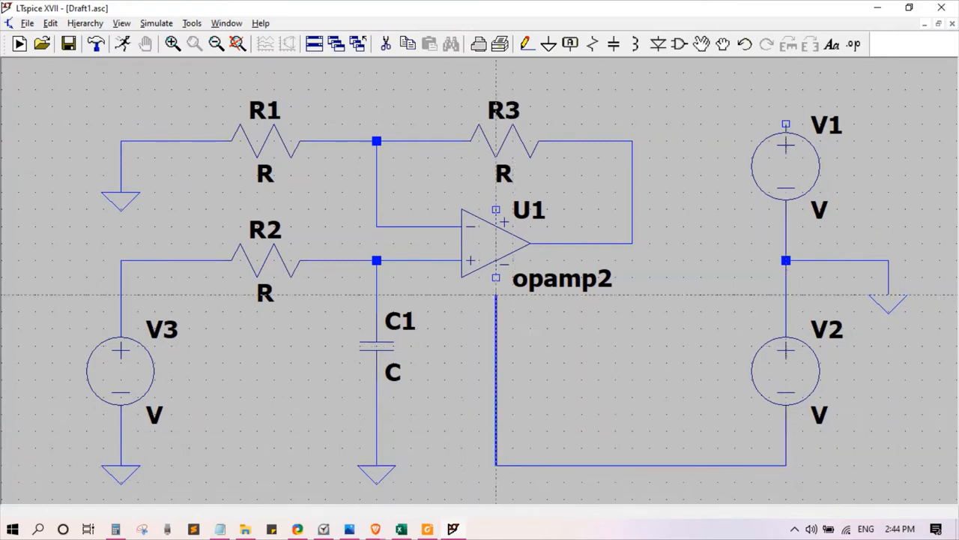
left_click(496, 277)
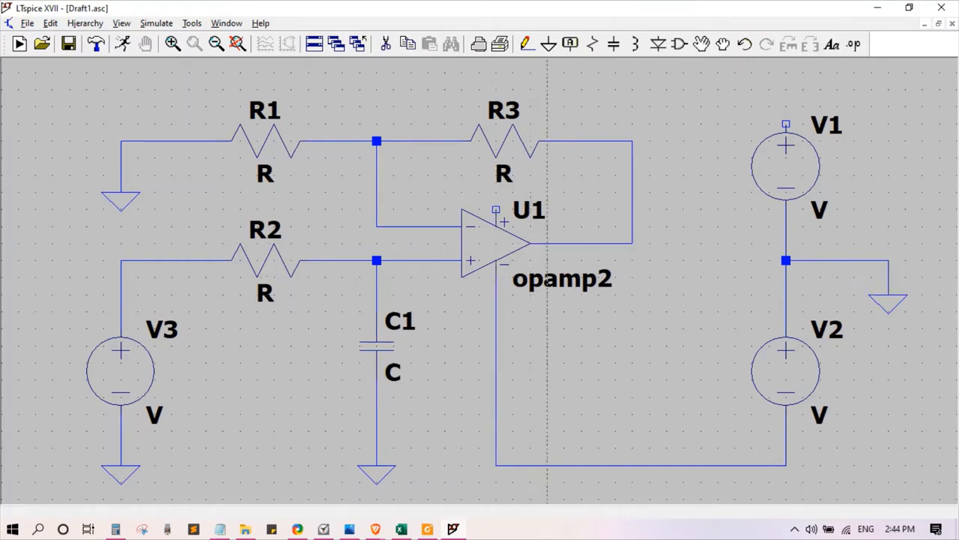
- Wire V1's positive terminal to the op-amp's positive supply pin, routing it over the R3 feedback line
left_click(785, 124)
left_click(785, 73)
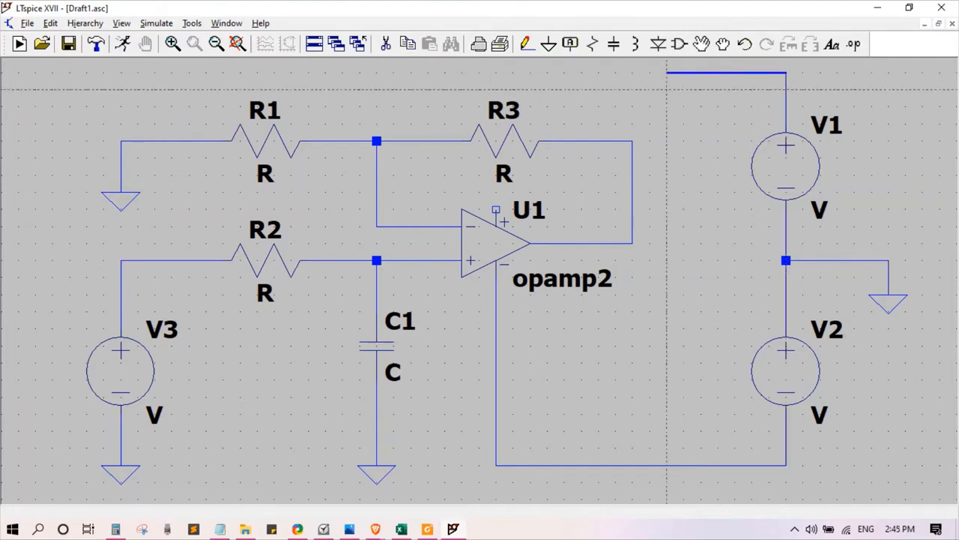
left_click(599, 72)
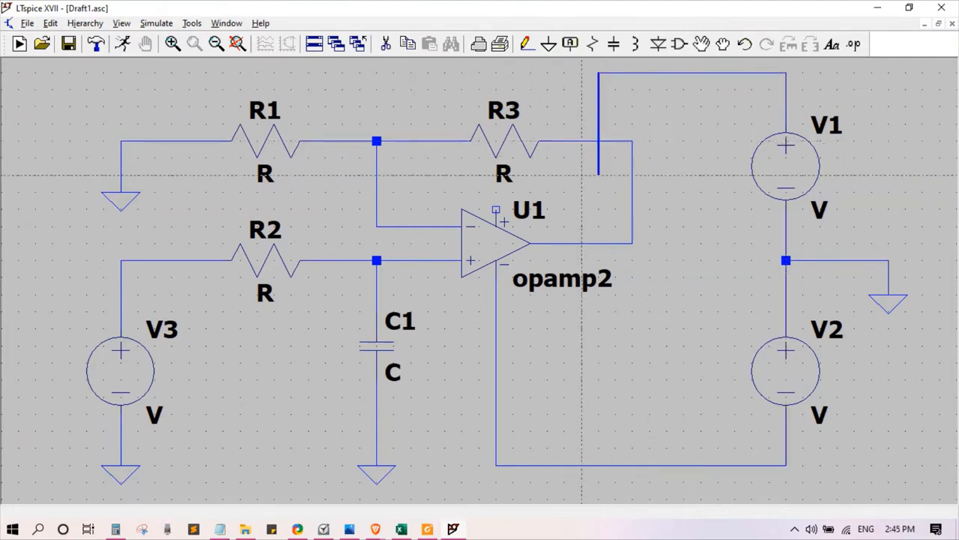
left_click(599, 192)
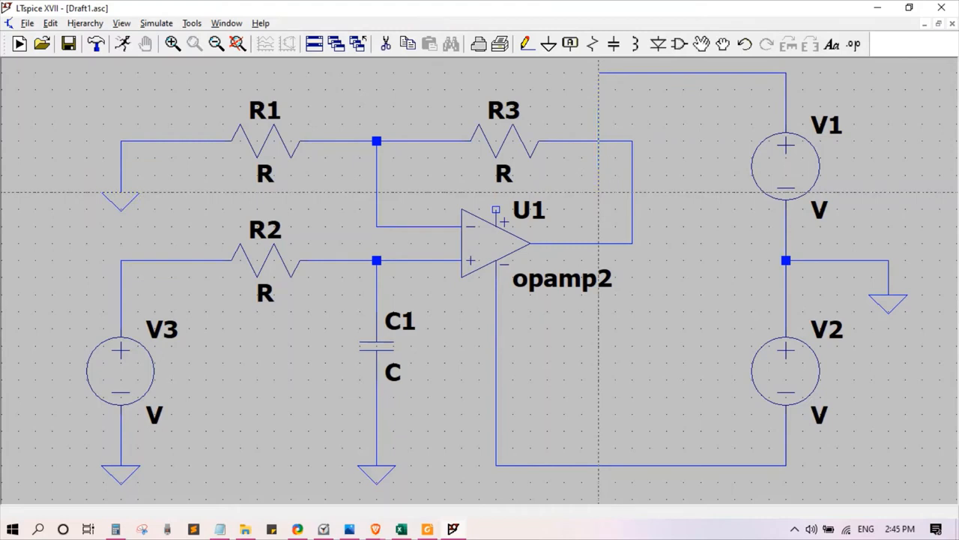
left_click(496, 192)
key("Escape")
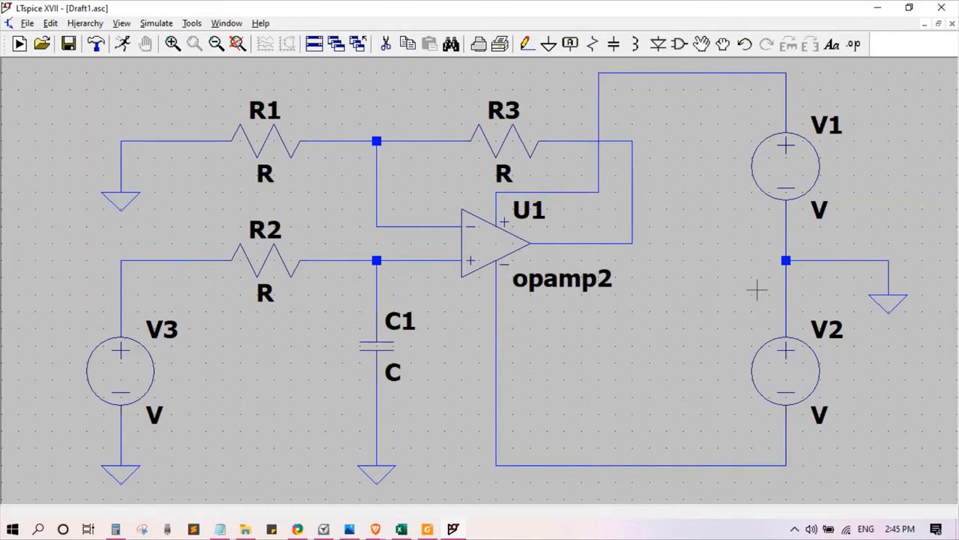
- Set the DC values of V1 and V2 to 15 V and the value of V3 to AC
right_click(796, 167)
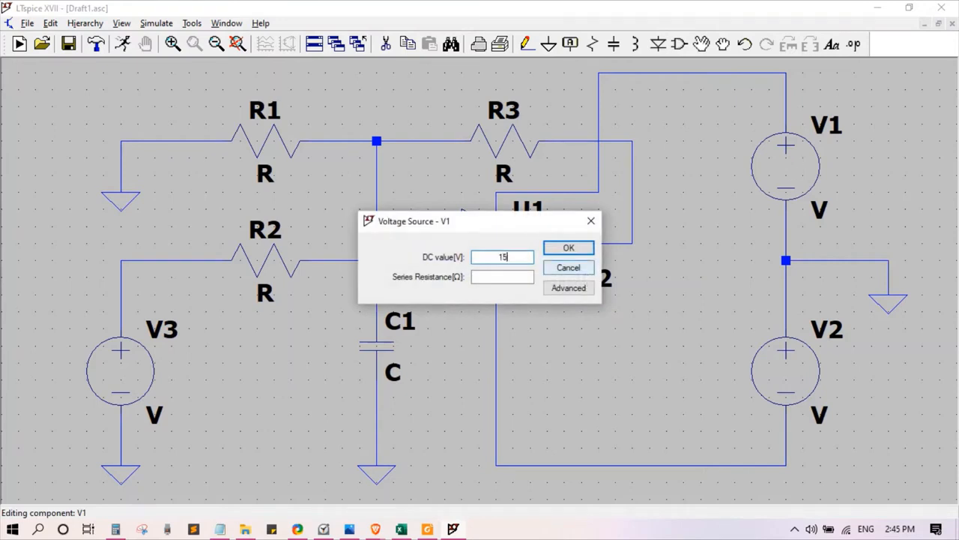
left_click(569, 247)
right_click(798, 378)
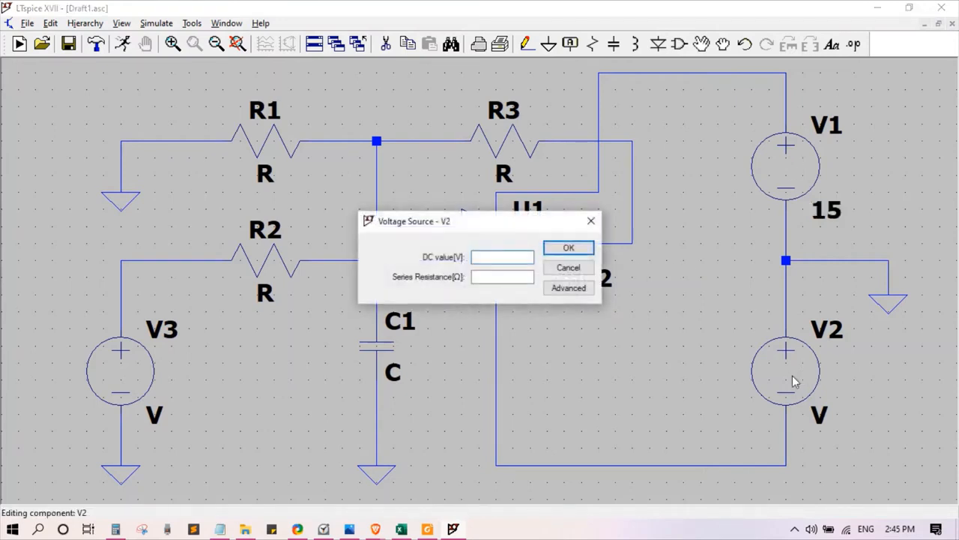
type("15")
key("Return")
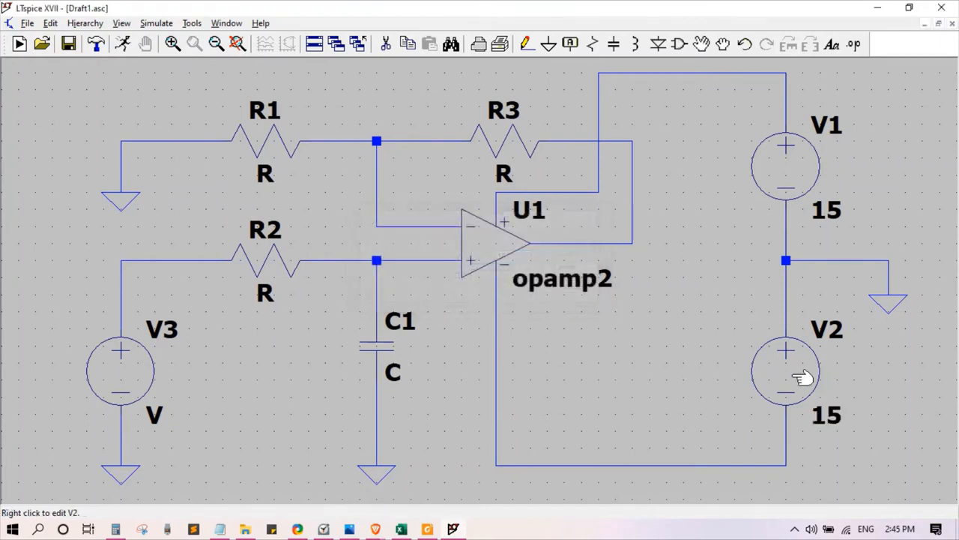
right_click(153, 417)
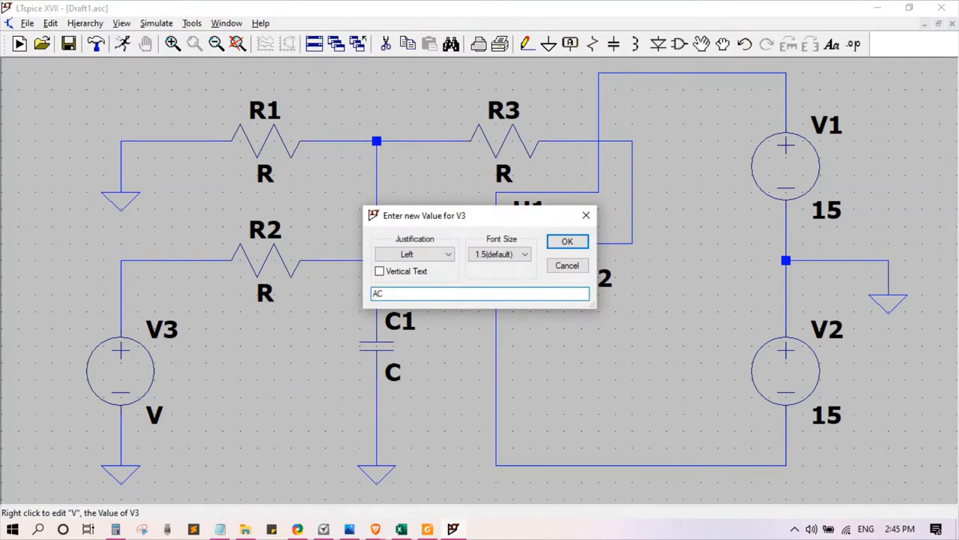
left_click(569, 242)
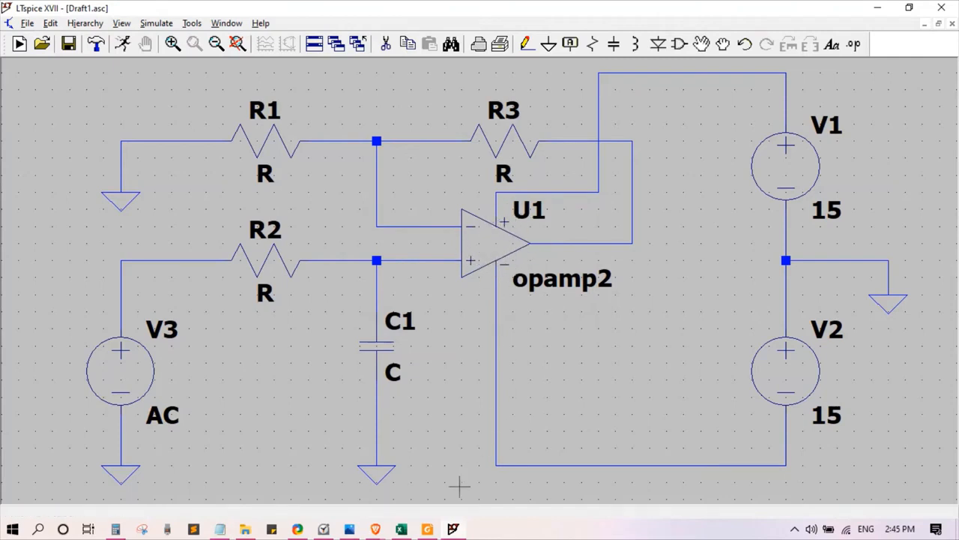
- Switch to the Brave browser, search DuckDuckGo for "lm741 spice model" and open the Texas Instruments LM741 product page
mouse_move(375, 529)
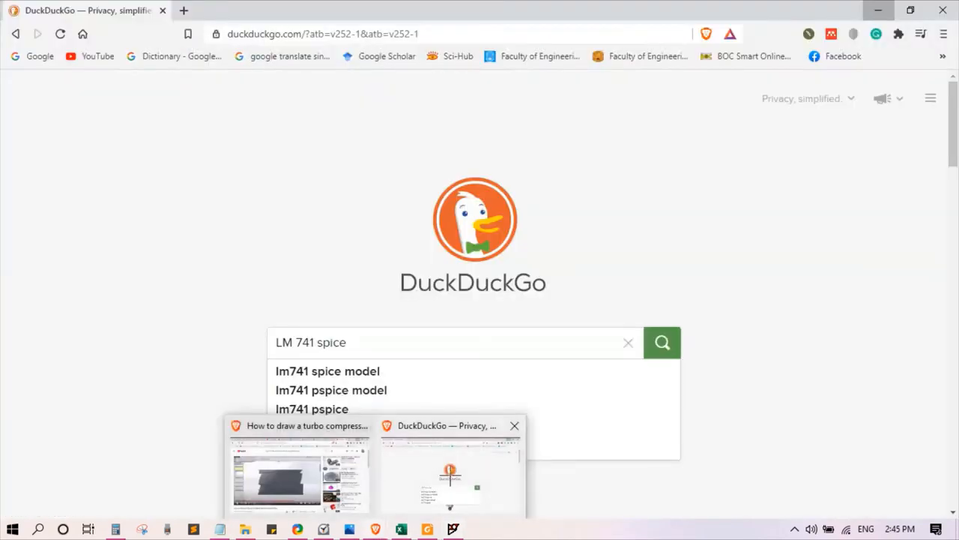
left_click(423, 472)
left_click(366, 343)
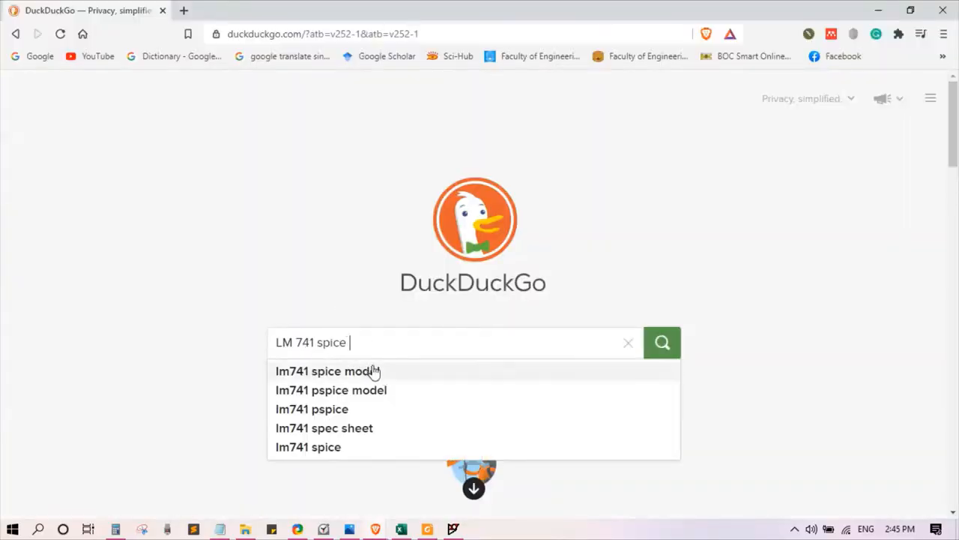
left_click(400, 378)
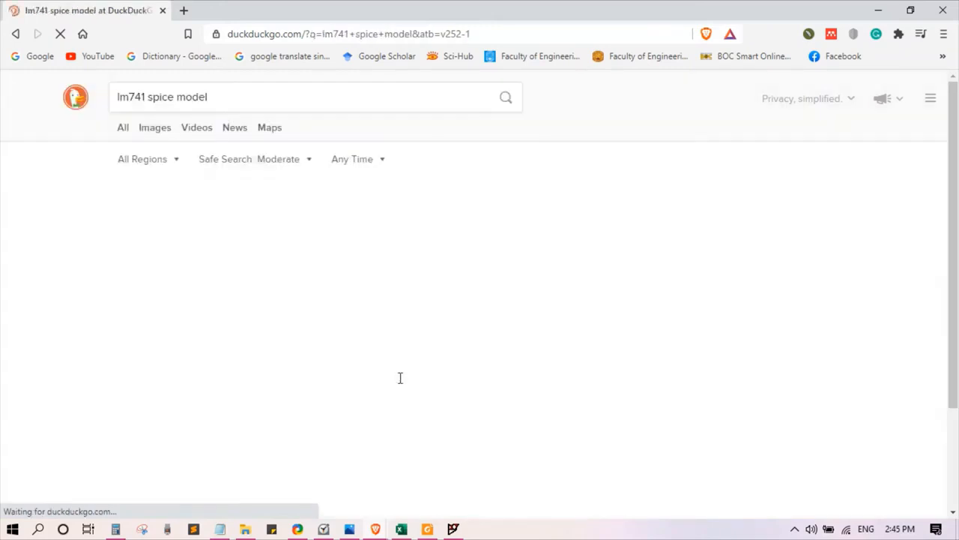
left_click(231, 203)
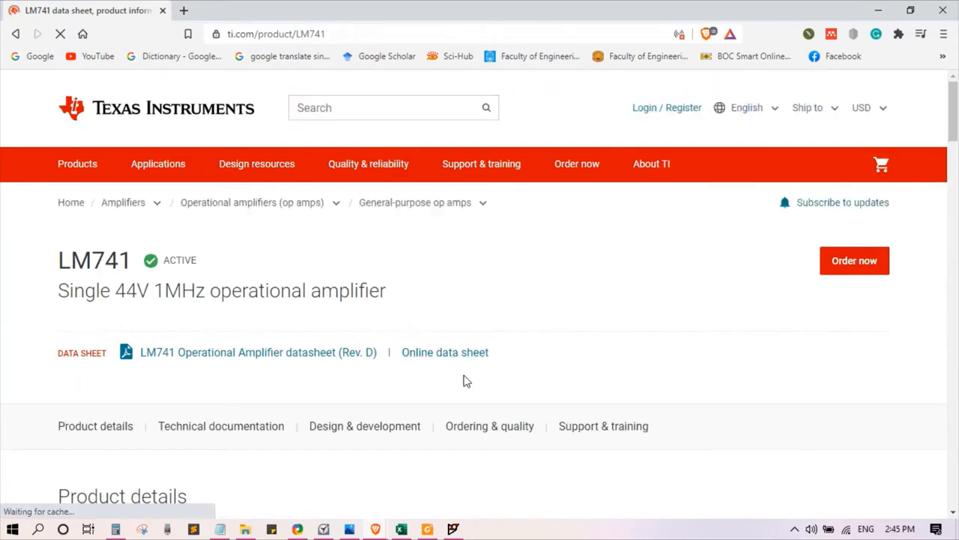
- Download the LM741 PSPICE Model from the product page, saving snom211.zip in the Desktop folder "Design of Active Low Pass Filter (with gain)"
scroll(551, 374, "down", 5)
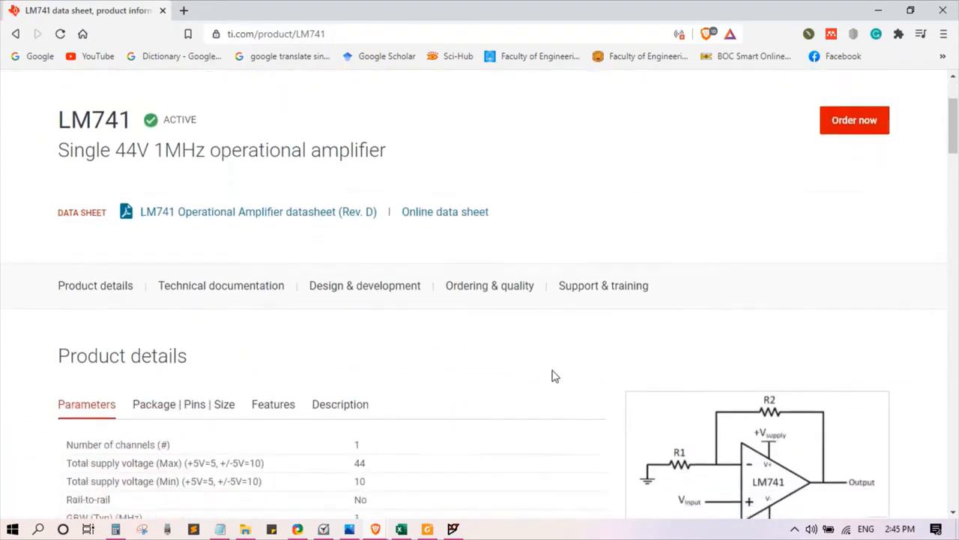
scroll(535, 377, "up", 1)
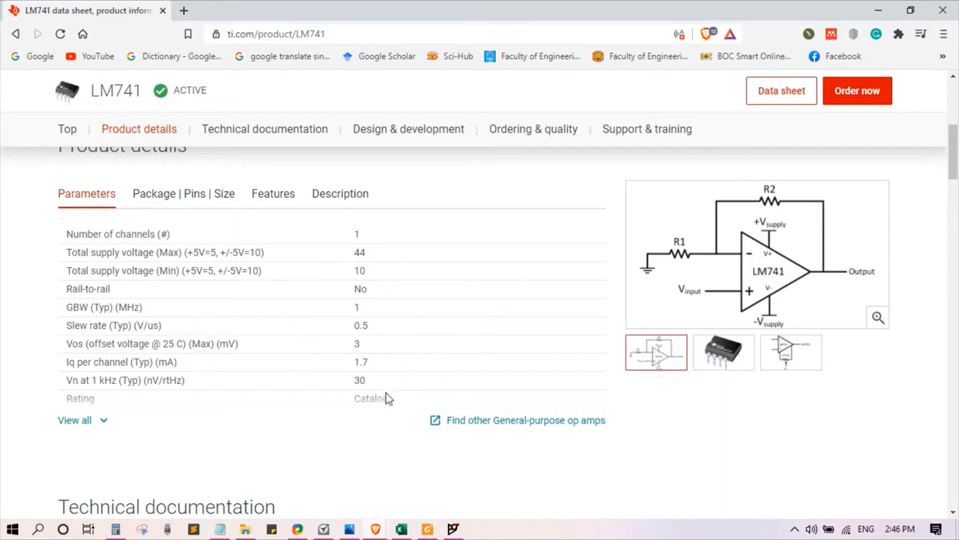
scroll(386, 398, "down", 5)
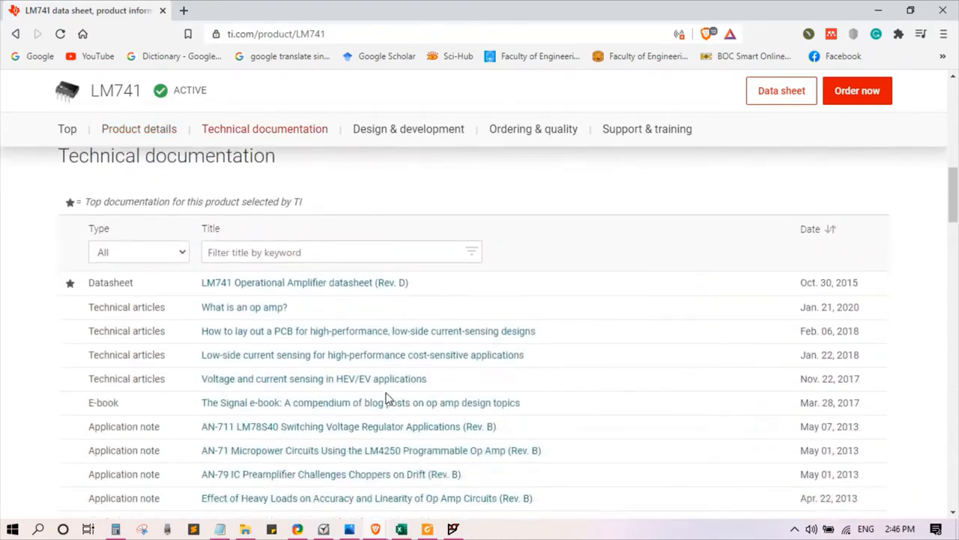
scroll(386, 398, "down", 7)
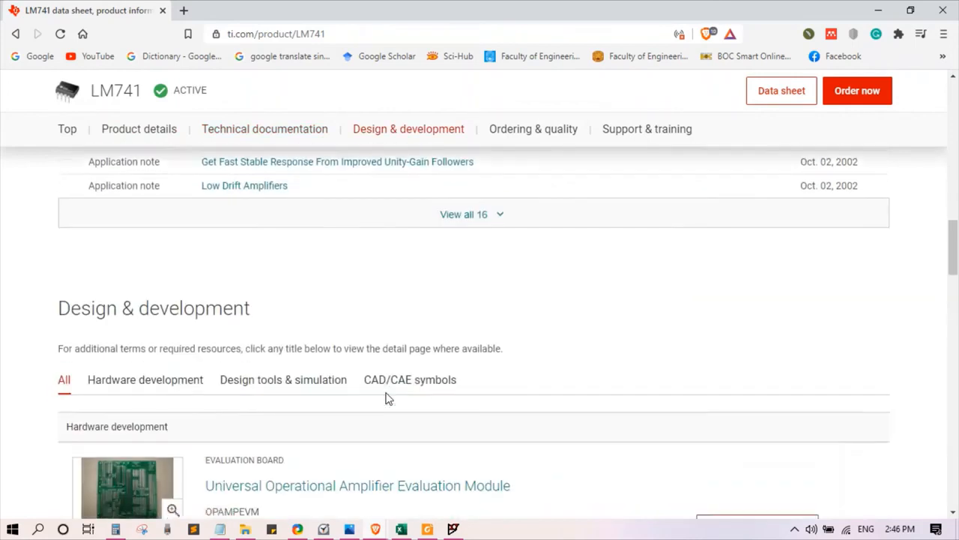
scroll(386, 398, "down", 3)
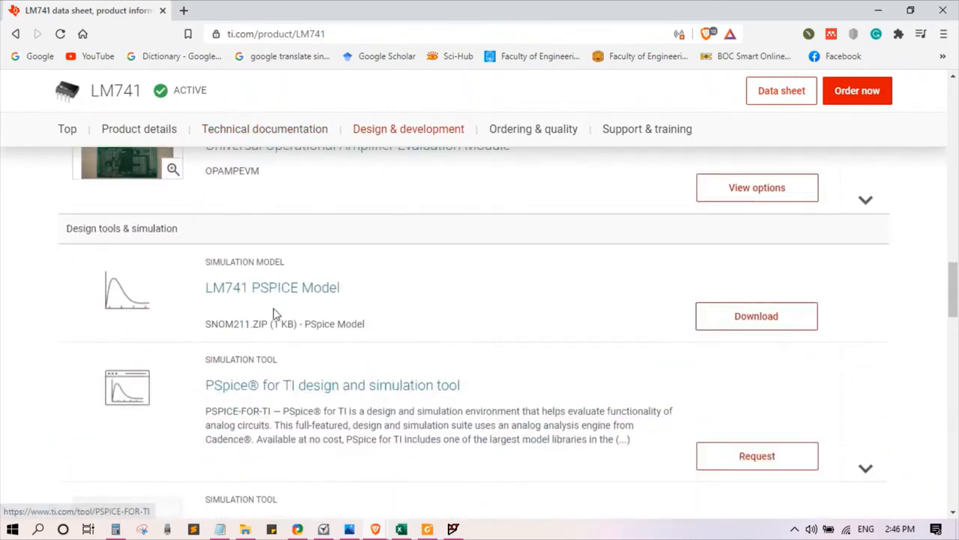
left_click(765, 315)
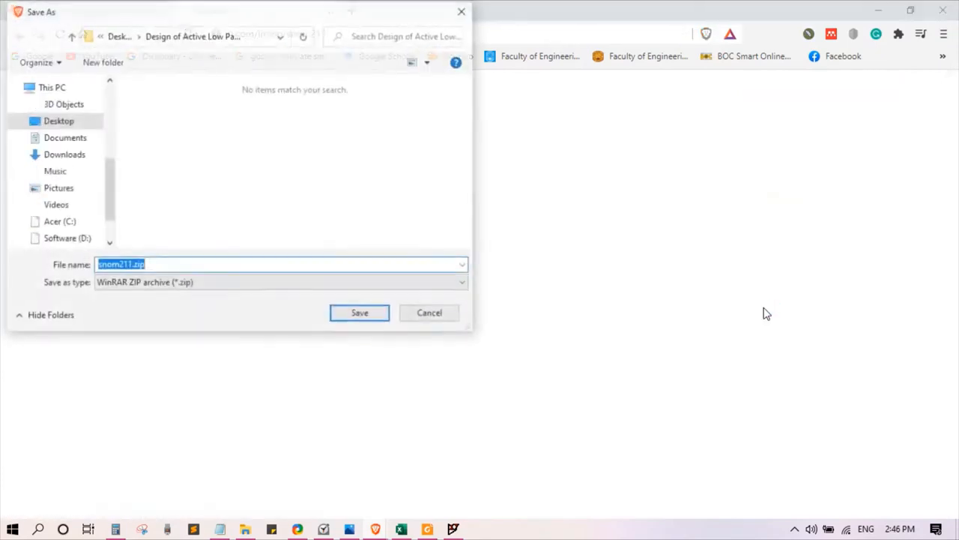
left_click(49, 122)
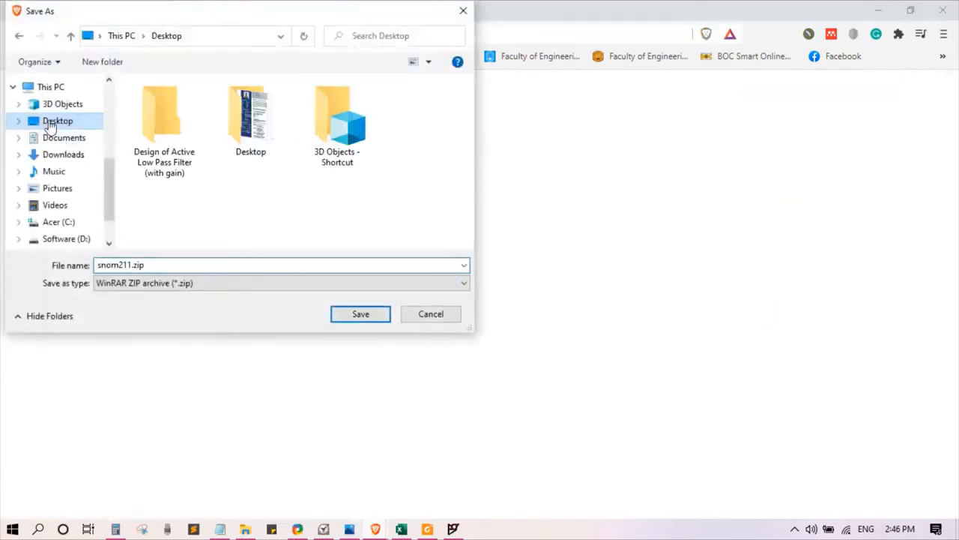
double_click(164, 129)
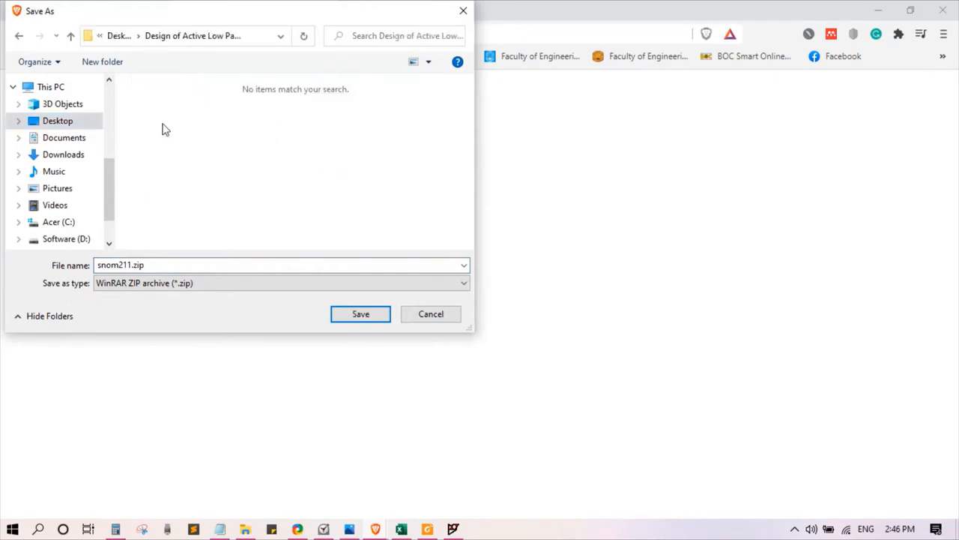
left_click(362, 314)
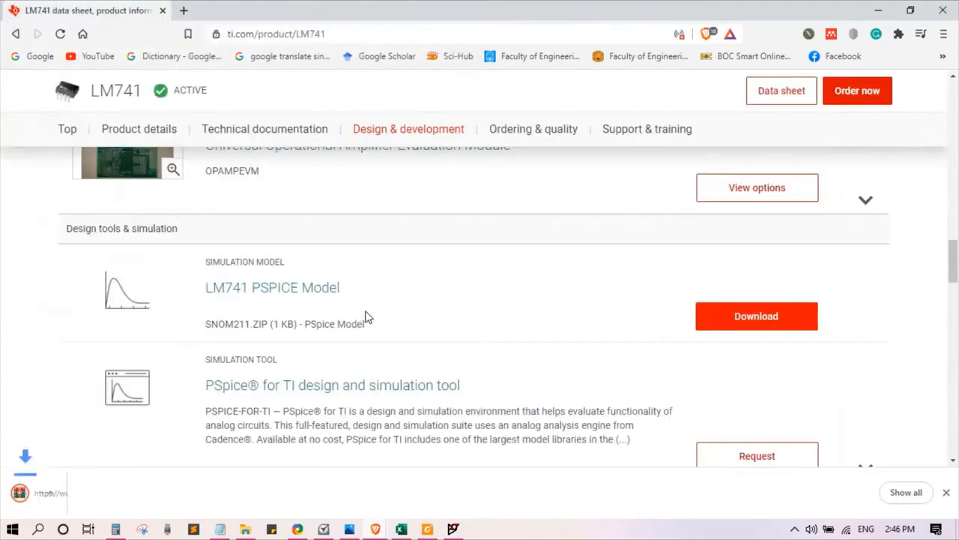
- Go to the desktop, open the "Design of Active Low Pass Filter (with gain)" folder and extract snom211.zip there
left_click(879, 9)
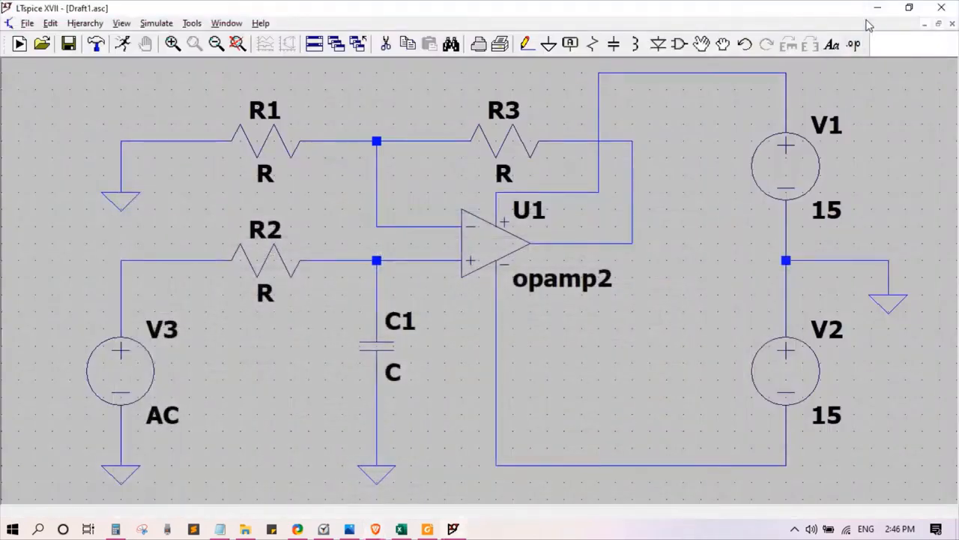
left_click(877, 9)
double_click(537, 47)
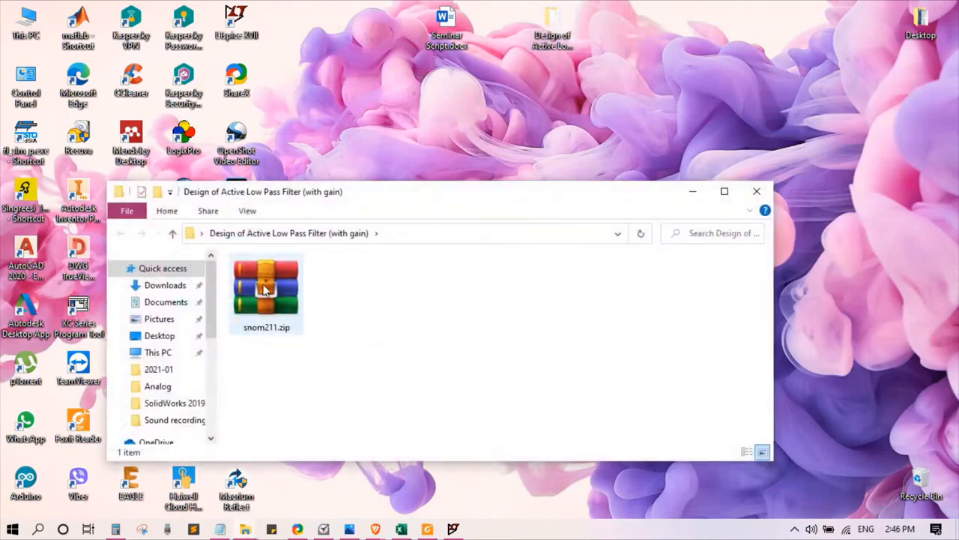
left_click(263, 284)
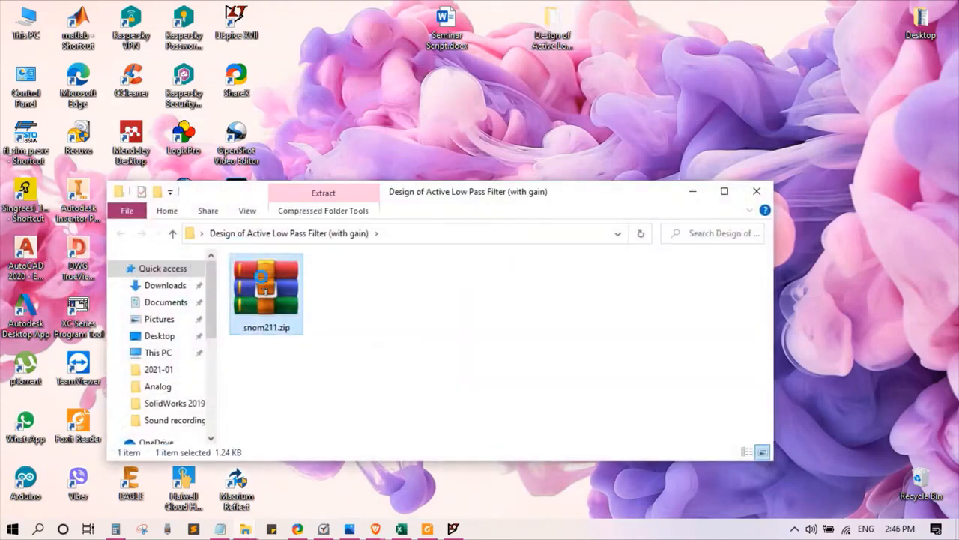
right_click(266, 277)
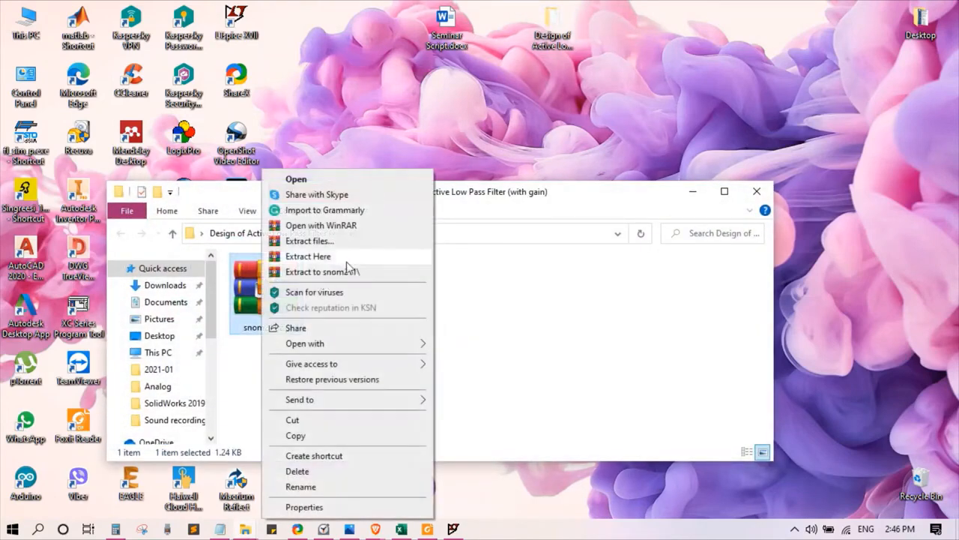
left_click(323, 256)
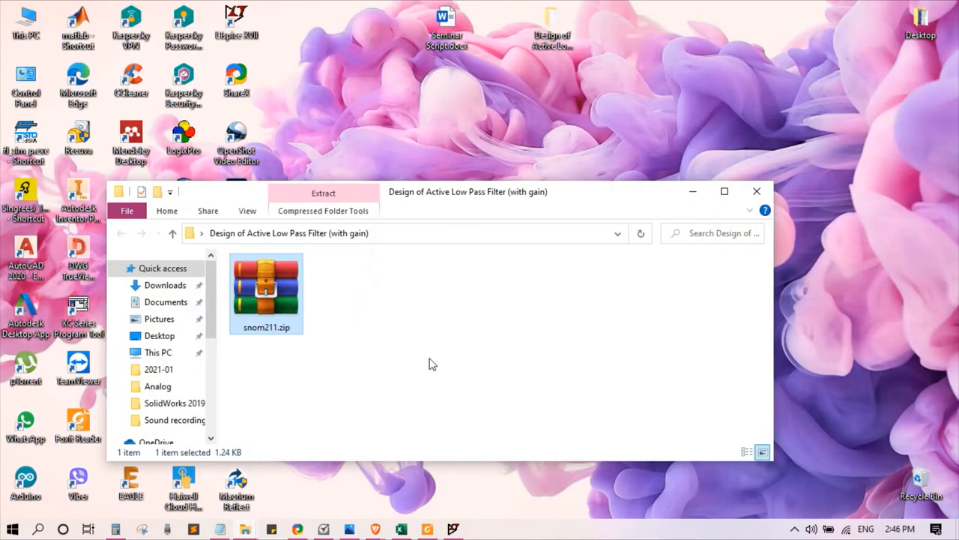
- Switch to LTspice and begin a SPICE directive with the text .include
left_click(453, 529)
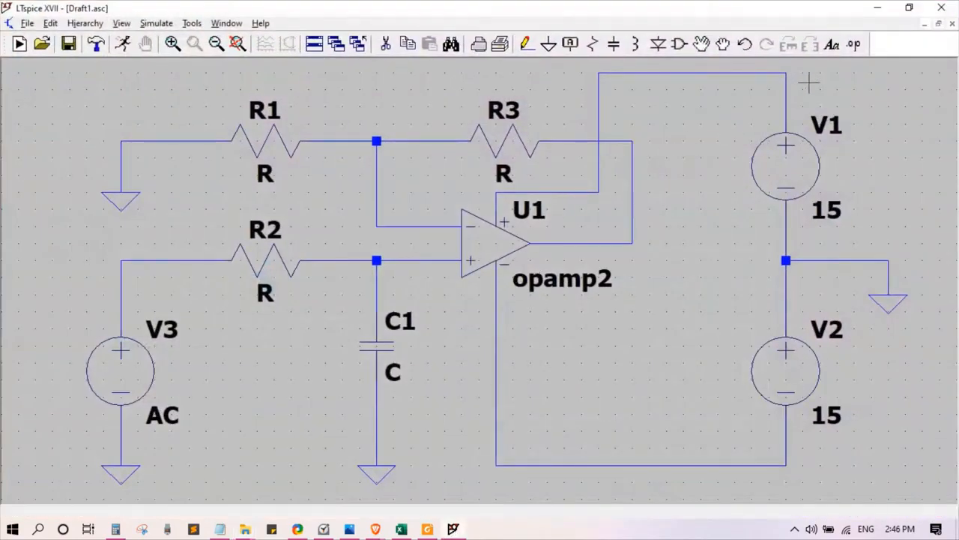
left_click(855, 45)
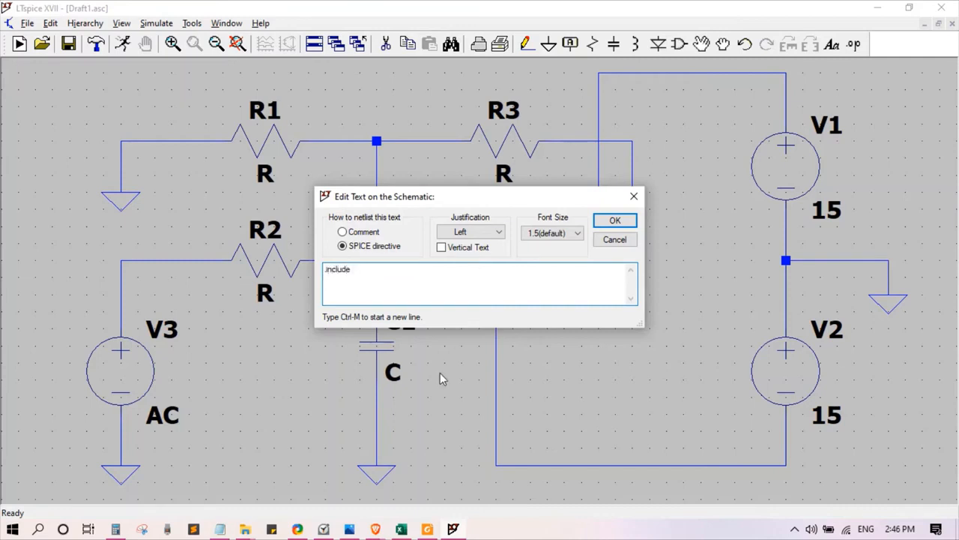
- Switch to the project folder in File Explorer and copy the model's full file name, LM741.MOD, including the extension
mouse_move(245, 529)
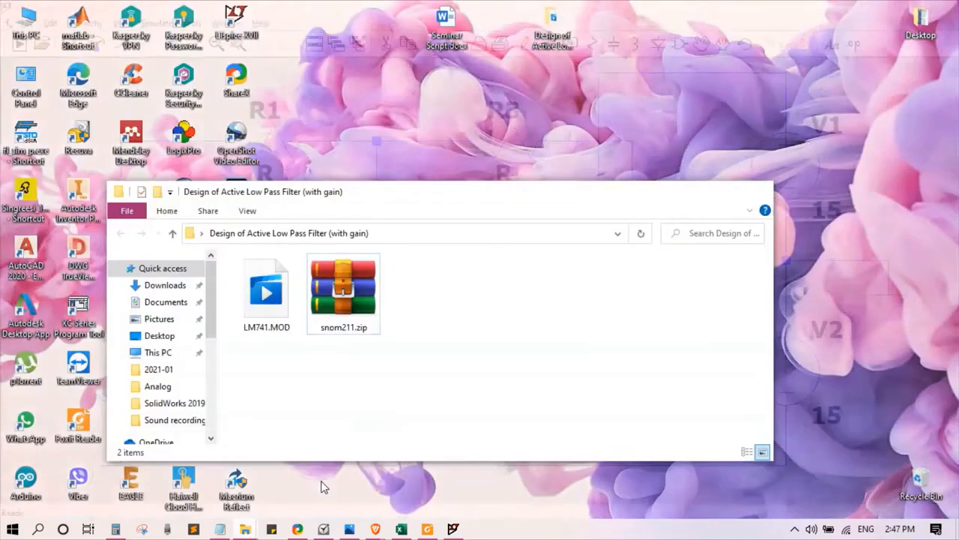
left_click(321, 481)
left_click(272, 295)
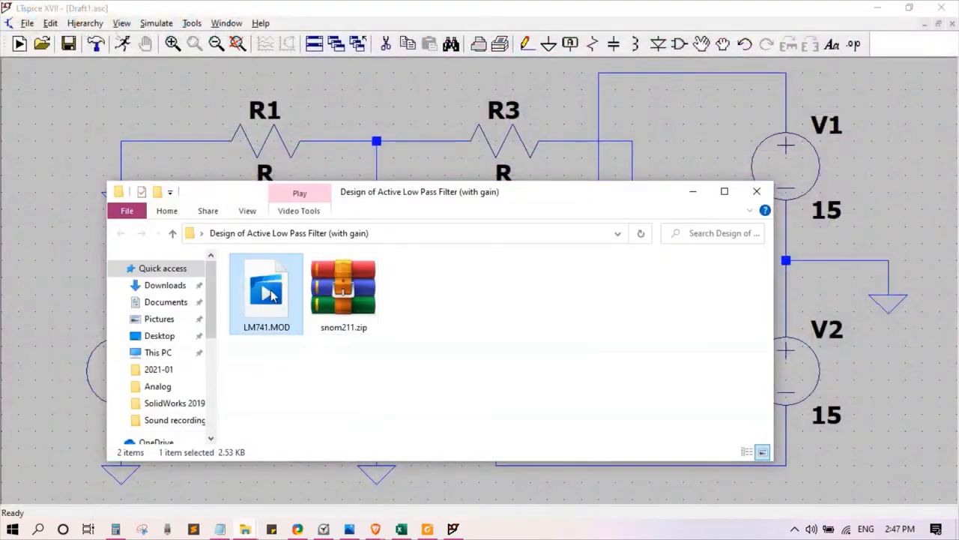
right_click(272, 296)
left_click(361, 486)
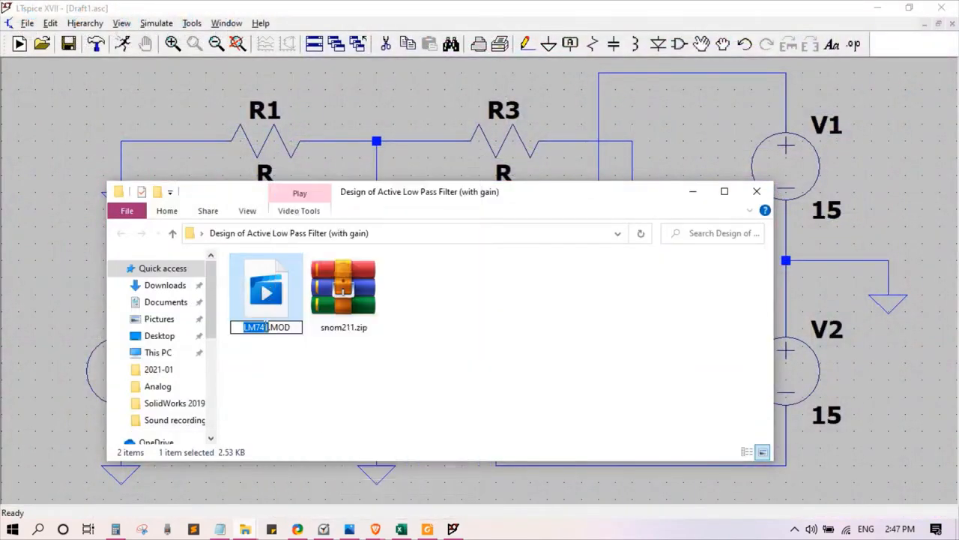
key("Return")
right_click(248, 329)
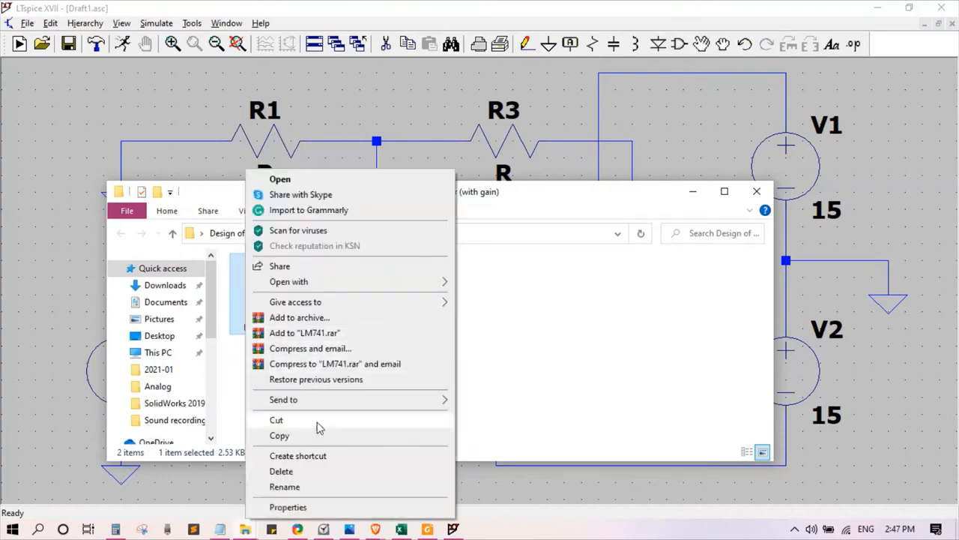
left_click(307, 487)
left_click_drag(245, 333, 293, 335)
right_click(271, 330)
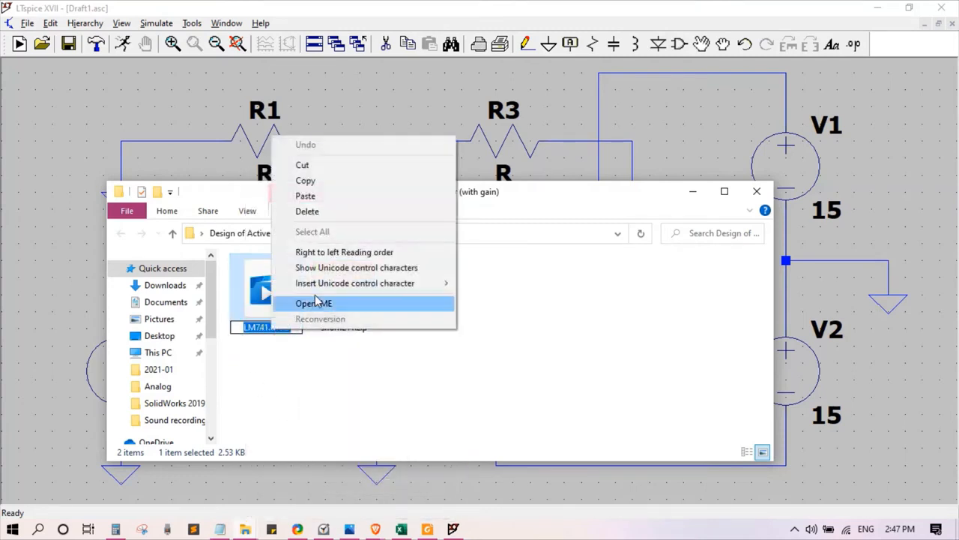
left_click(310, 182)
left_click(436, 366)
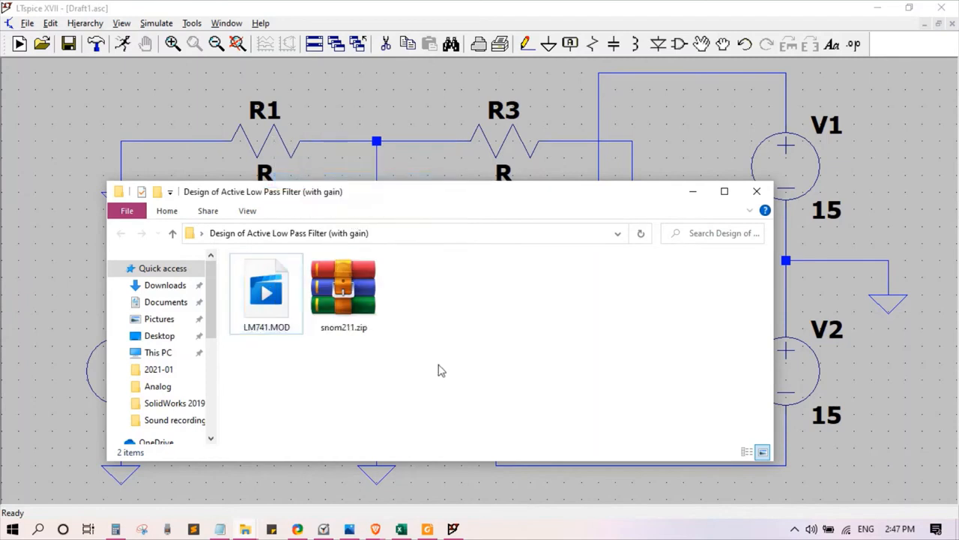
- Return to LTspice, complete the directive as .include LM741.MOD and place it below the wire from V2's negative terminal
left_click(453, 529)
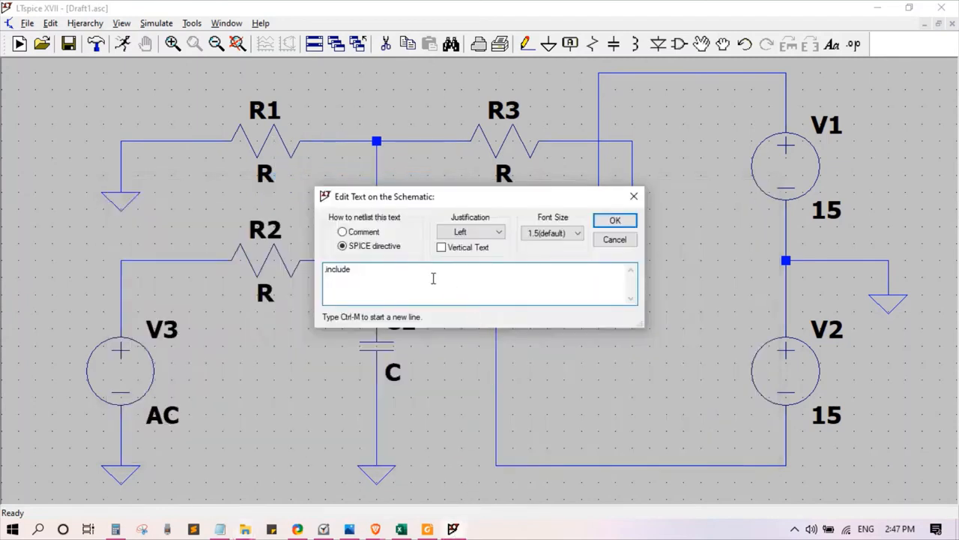
key("ctrl+v")
left_click(615, 222)
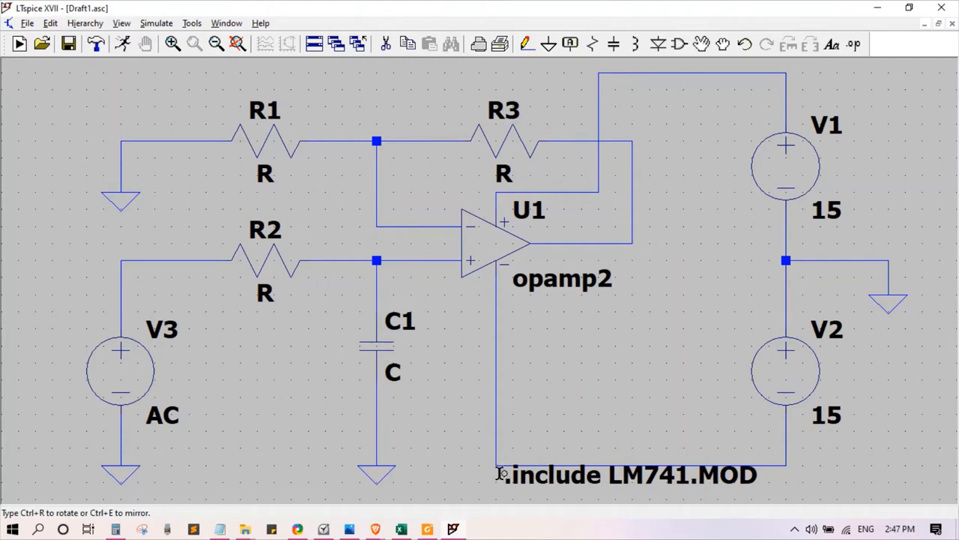
left_click(496, 479)
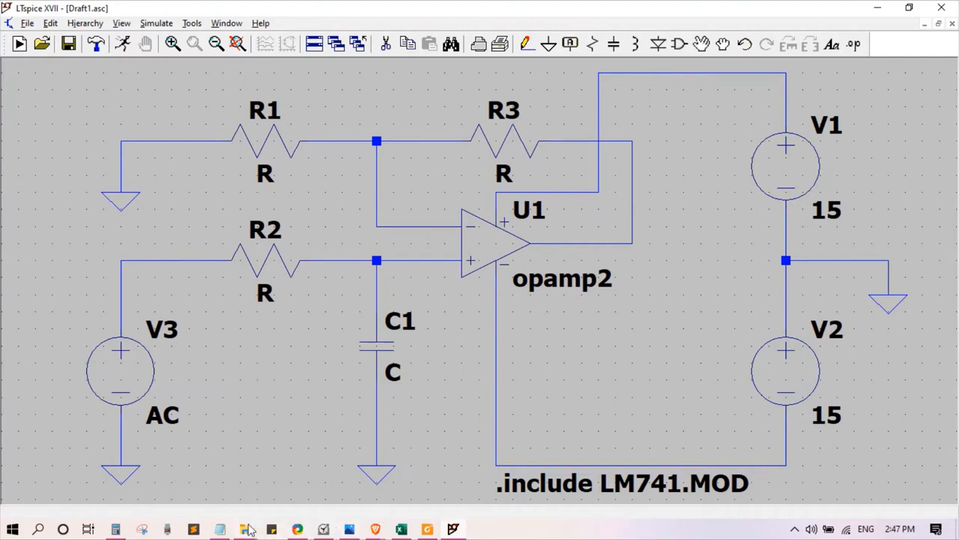
- Open LM741.MOD from the project folder in Notepad, examine the op-amp's subcircuit definition and pin connections, and close the file
mouse_move(246, 529)
left_click(307, 496)
left_click(266, 289)
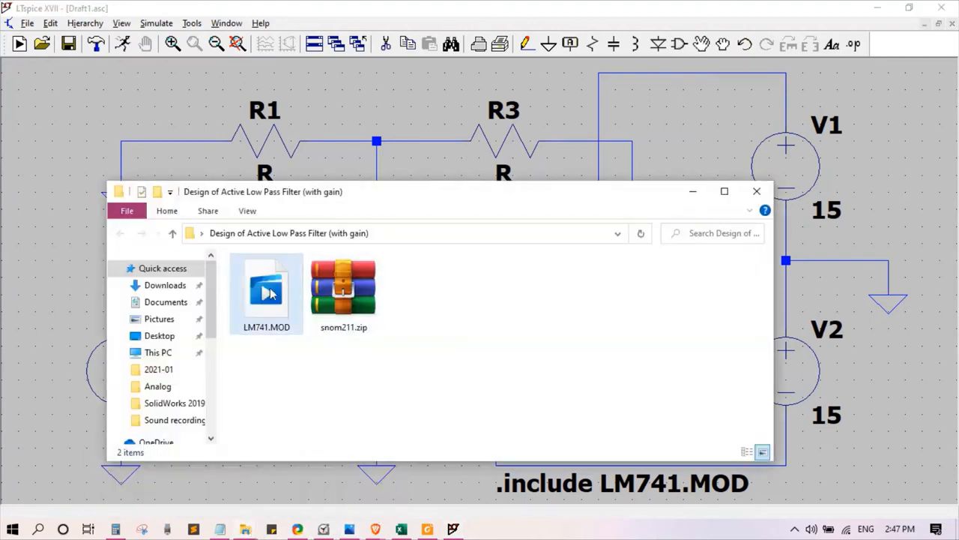
right_click(267, 285)
mouse_move(445, 282)
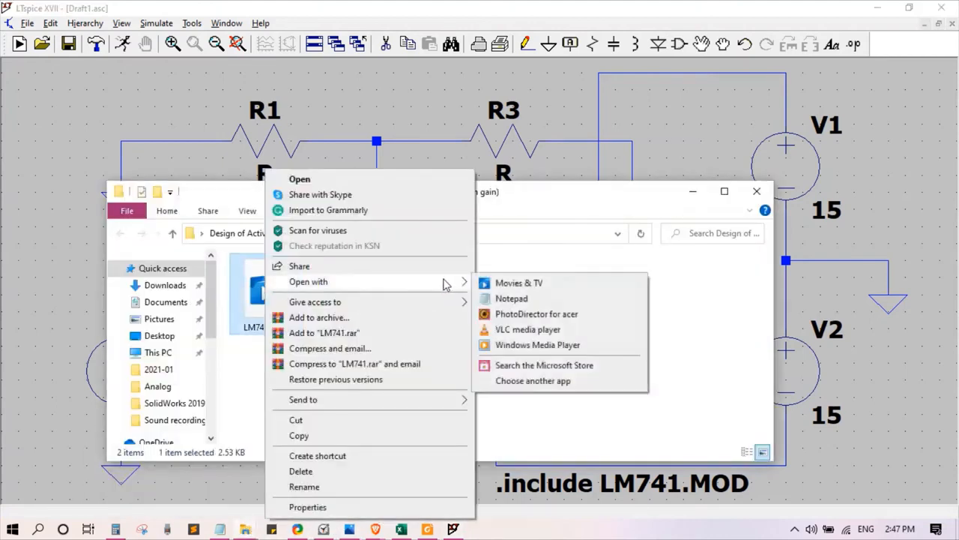
left_click(511, 298)
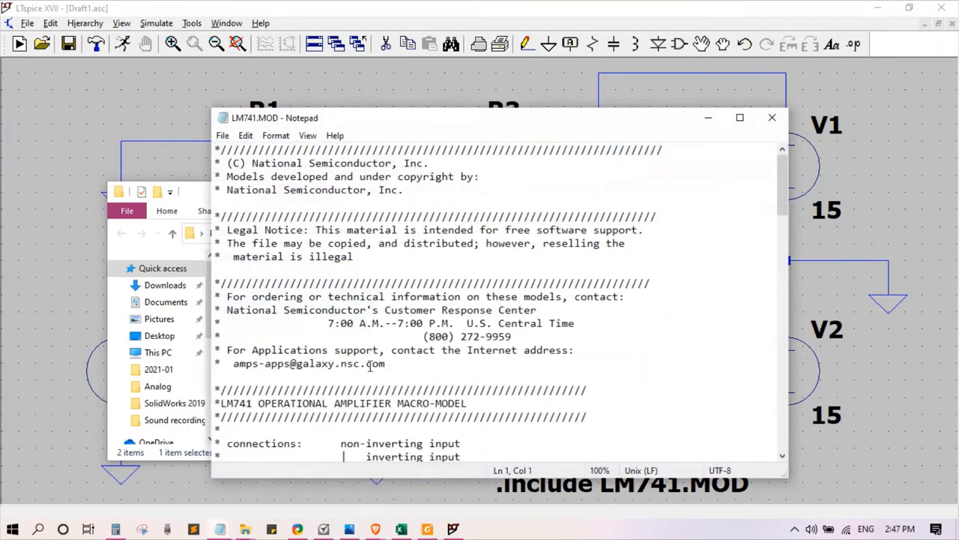
scroll(370, 365, "down", 4)
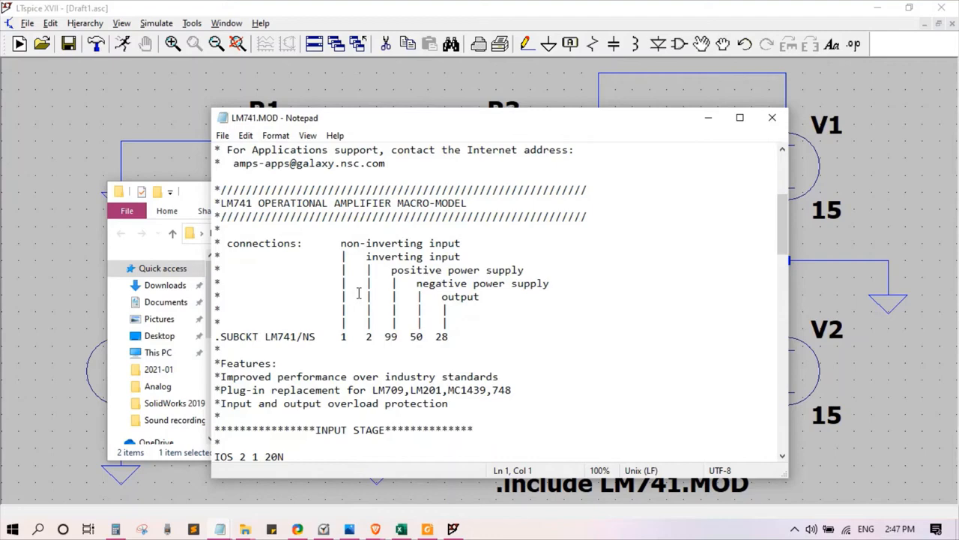
left_click(772, 118)
- Reopen LM741.MOD in Notepad, copy the subcircuit name LM741/NS from the .SUBCKT line, close the file and return to the schematic
right_click(257, 286)
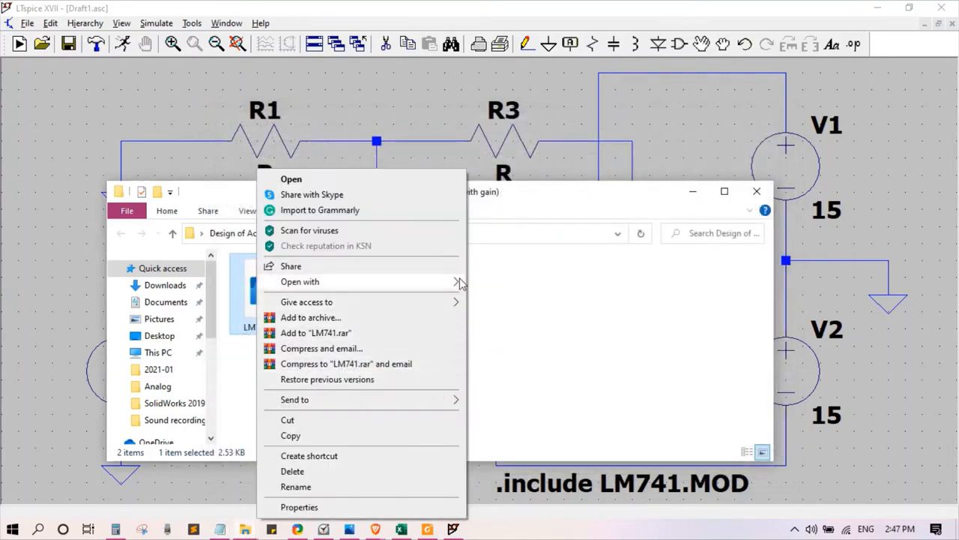
mouse_move(457, 281)
left_click(516, 300)
scroll(338, 397, "down", 5)
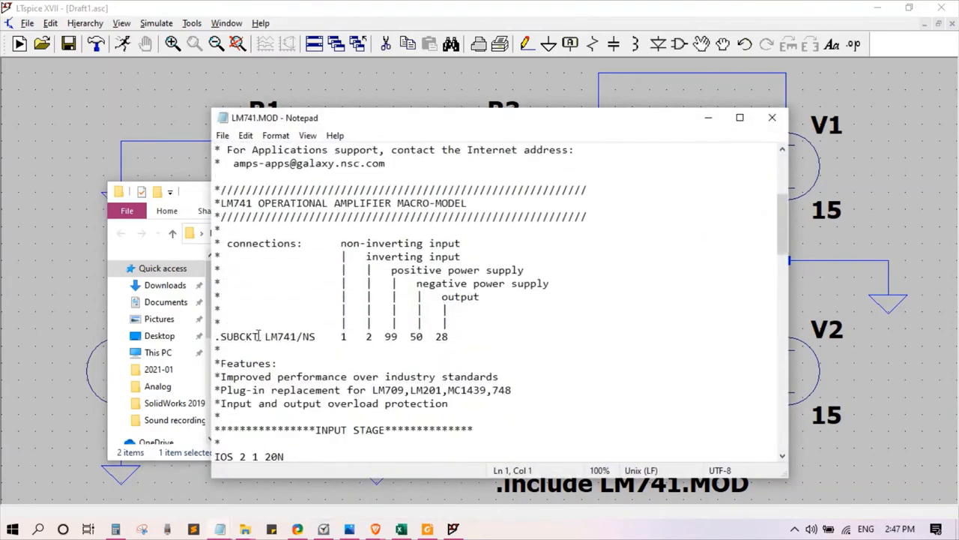
left_click_drag(266, 337, 311, 338)
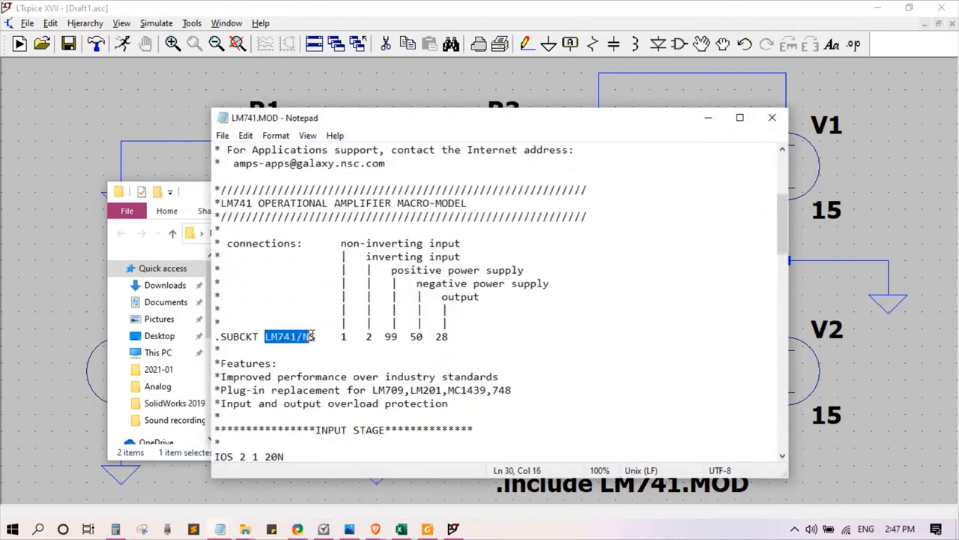
right_click(291, 337)
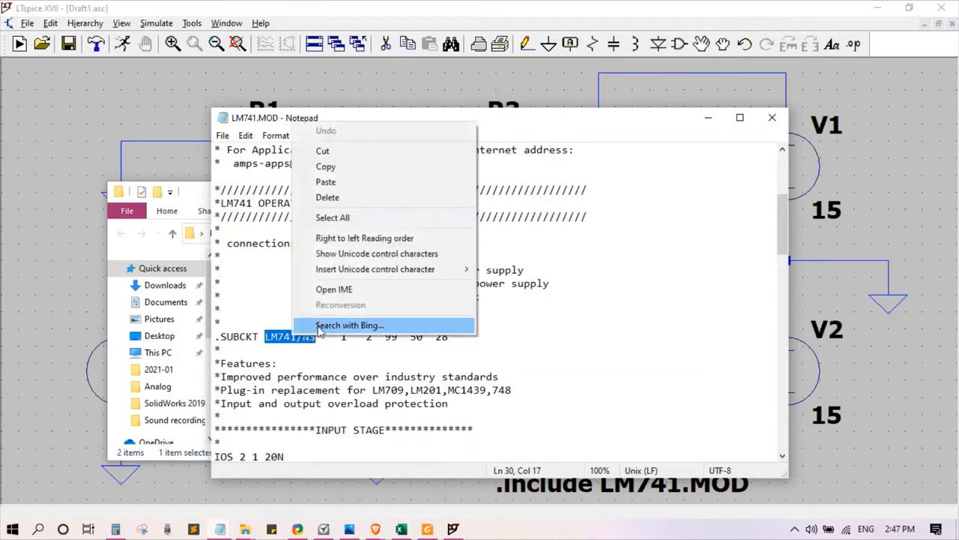
left_click(327, 169)
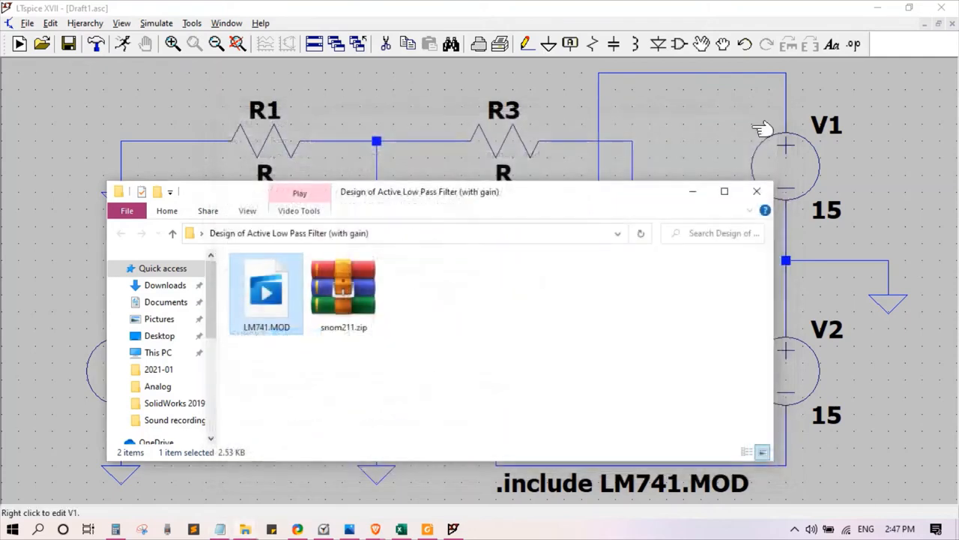
left_click(772, 118)
left_click(690, 193)
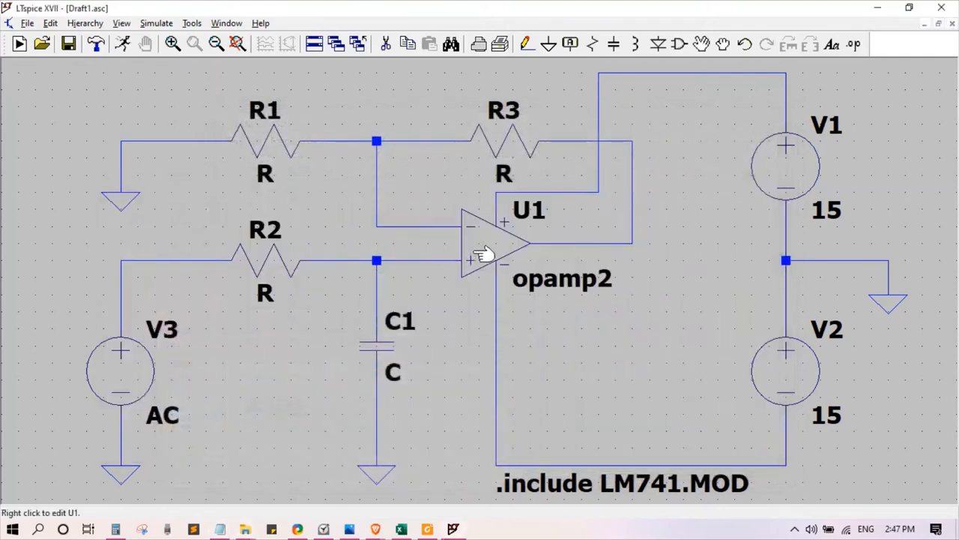
- Replace op-amp U1's value with the copied subcircuit name LM741/NS
right_click(556, 279)
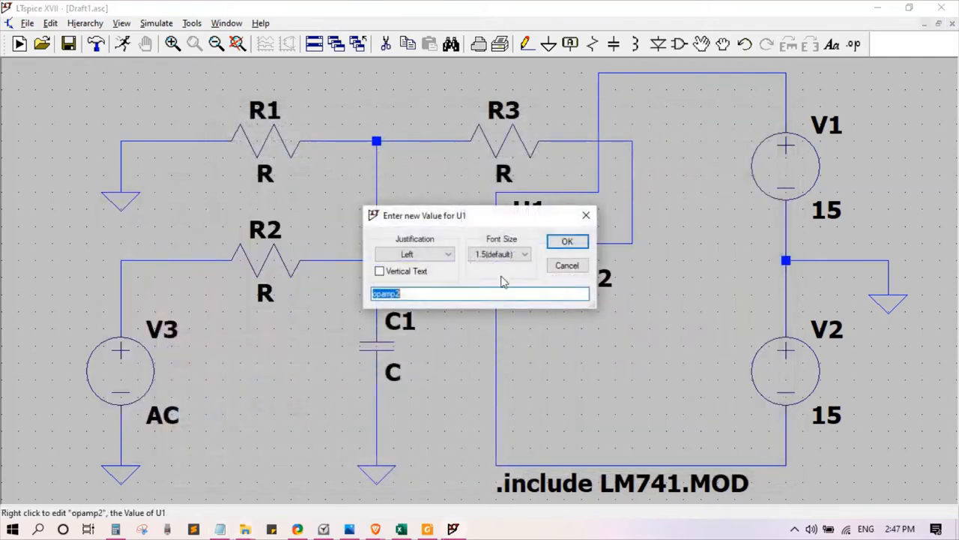
right_click(395, 293)
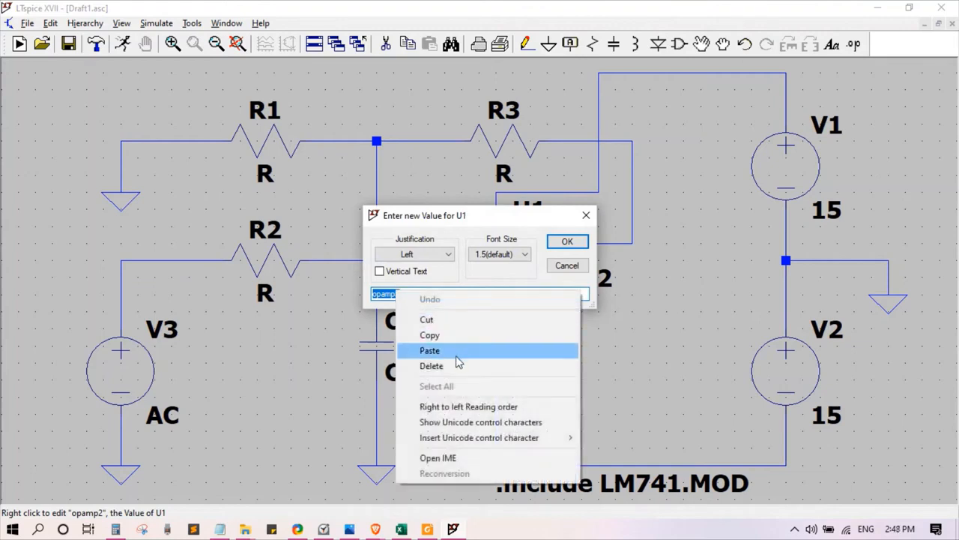
left_click(429, 350)
left_click(564, 243)
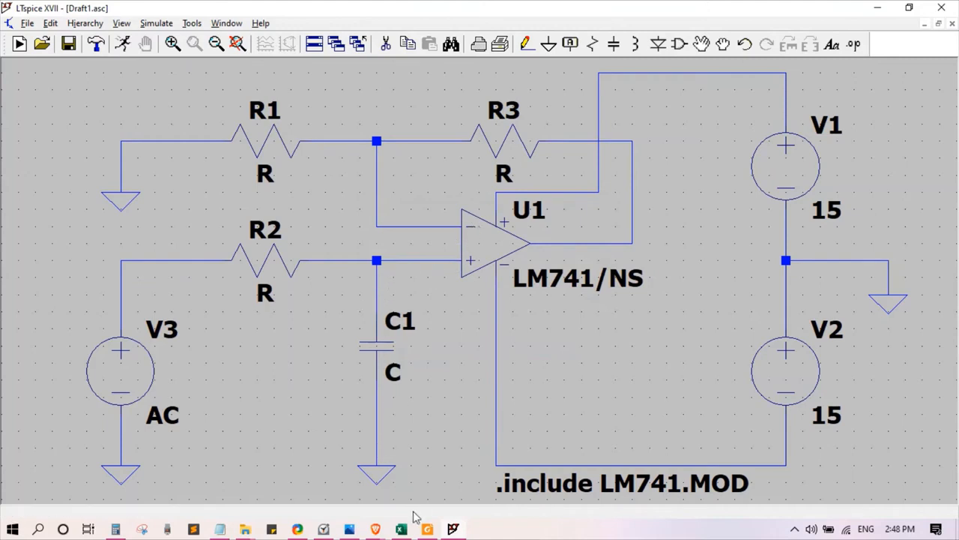
- Switch to the Book1 workbook in Excel and examine the registration number cell and the component values for R1, R2, R3 and C1
mouse_move(400, 529)
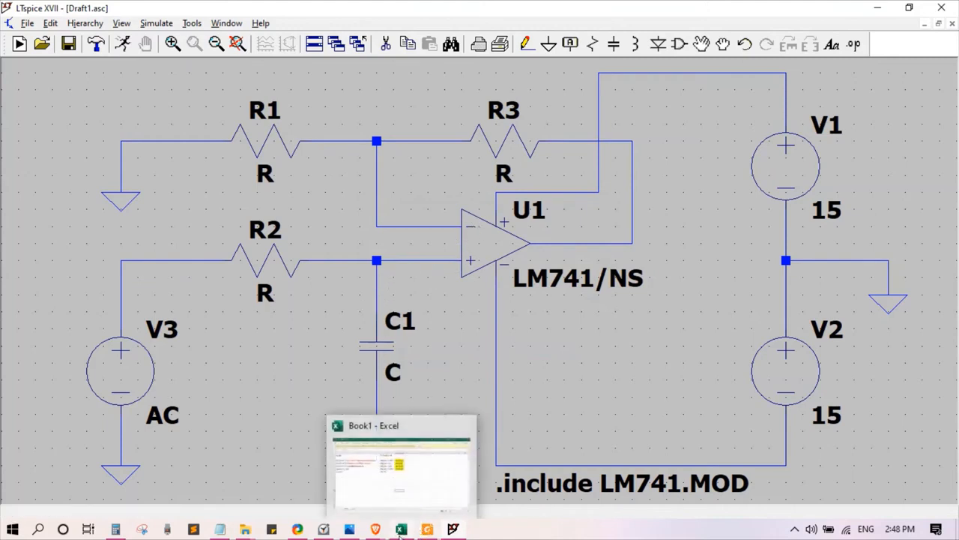
left_click(400, 529)
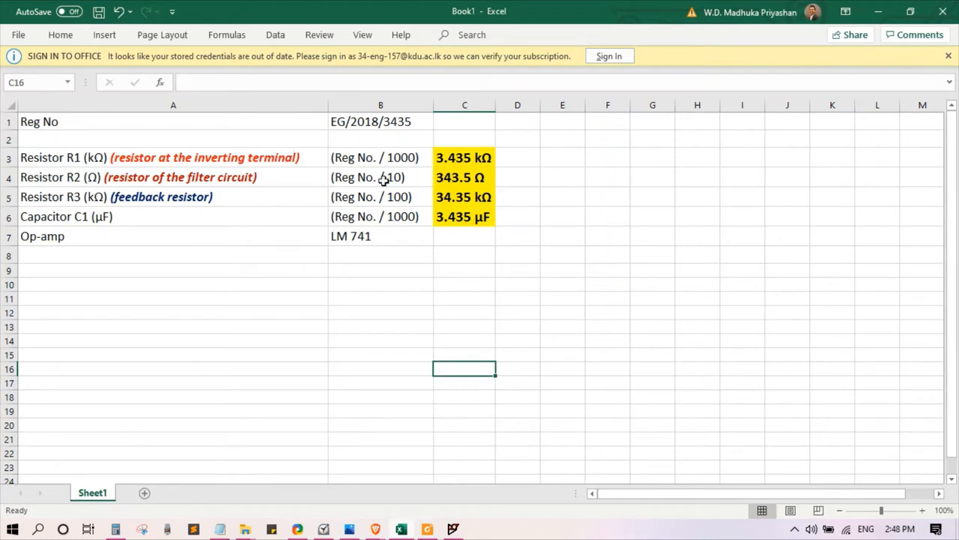
left_click(409, 122)
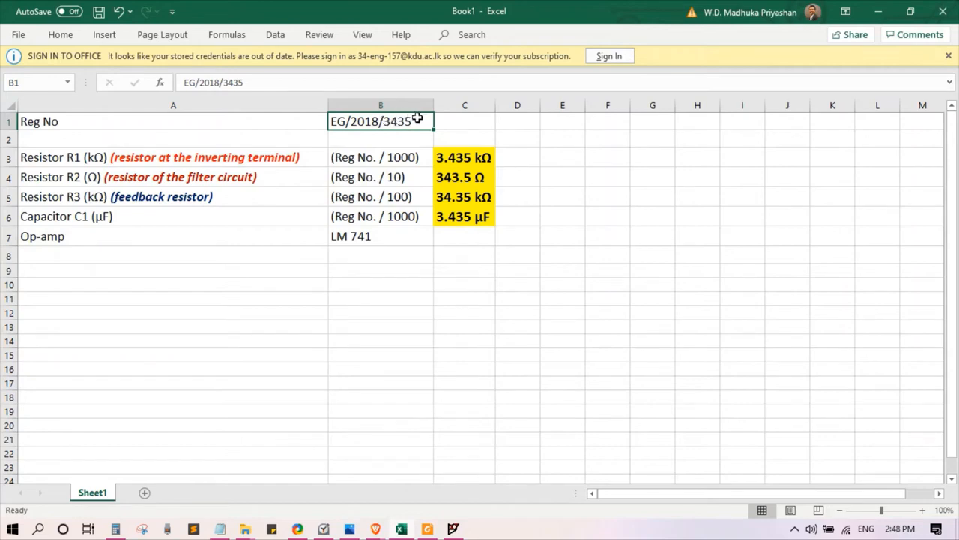
left_click(465, 158)
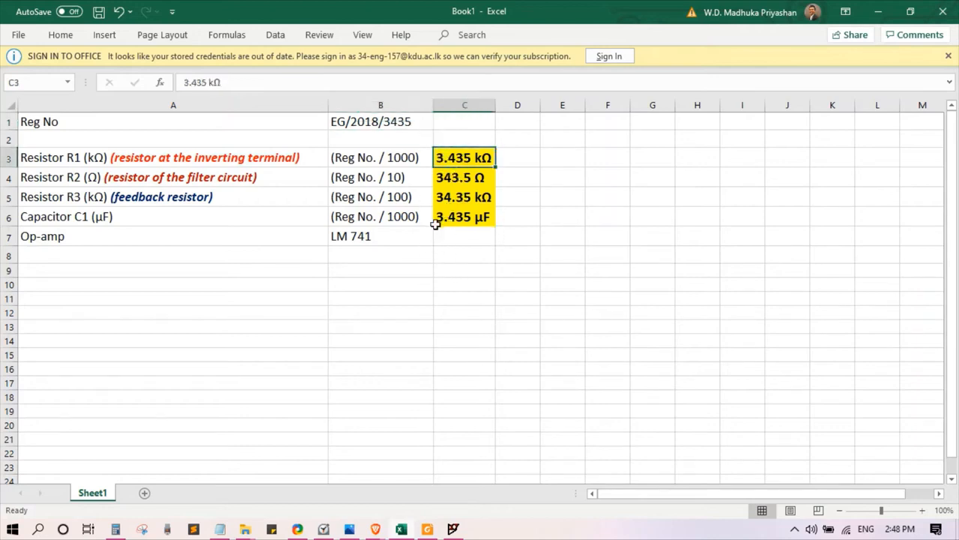
left_click(451, 177)
left_click(460, 194)
left_click(467, 216)
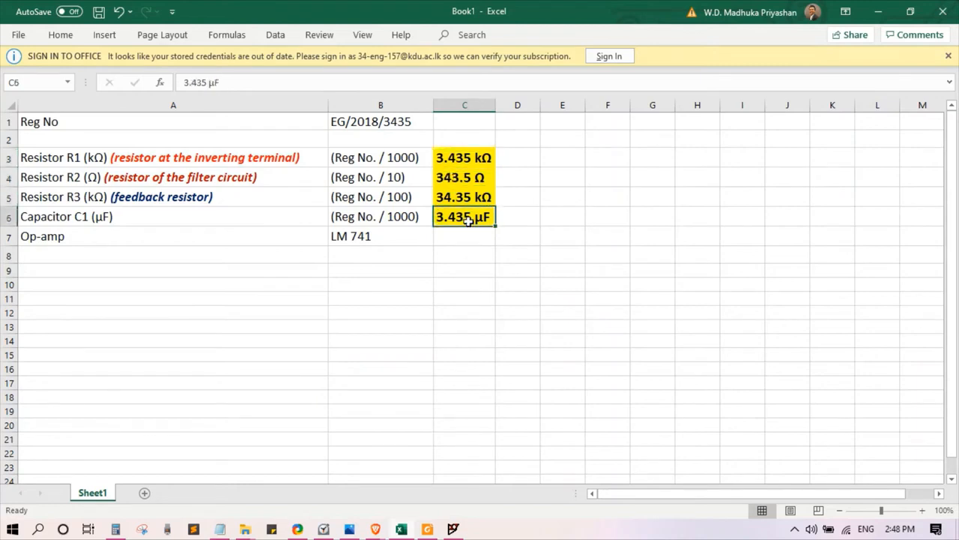
- Check the value of the inverting-terminal resistor in the sheet, return to LTspice and set R1's resistance to 3.435k
left_click(451, 157)
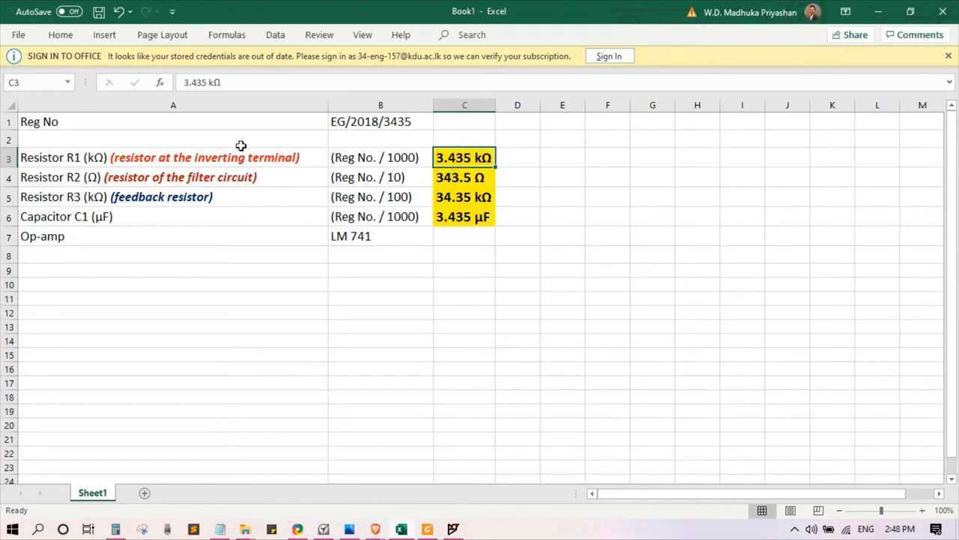
left_click(281, 155)
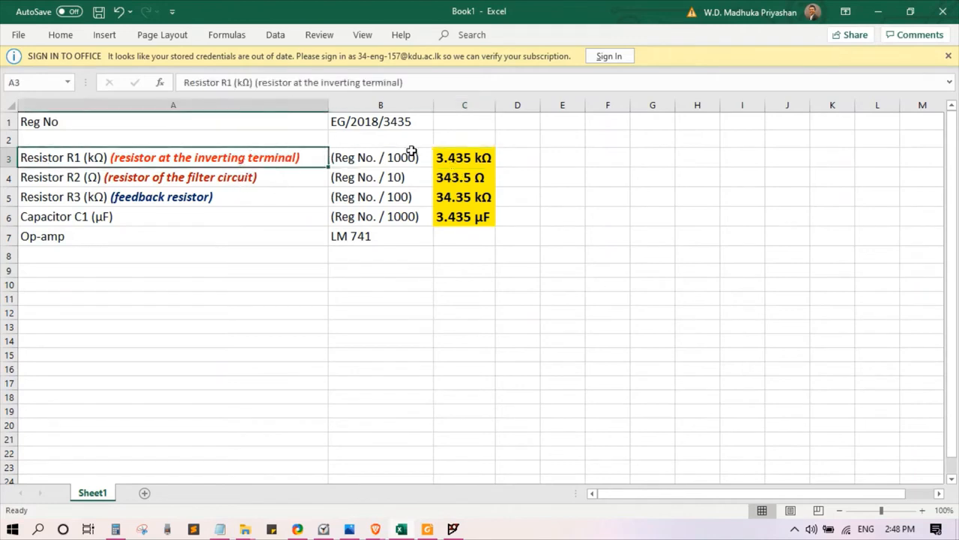
left_click(463, 162)
mouse_move(455, 529)
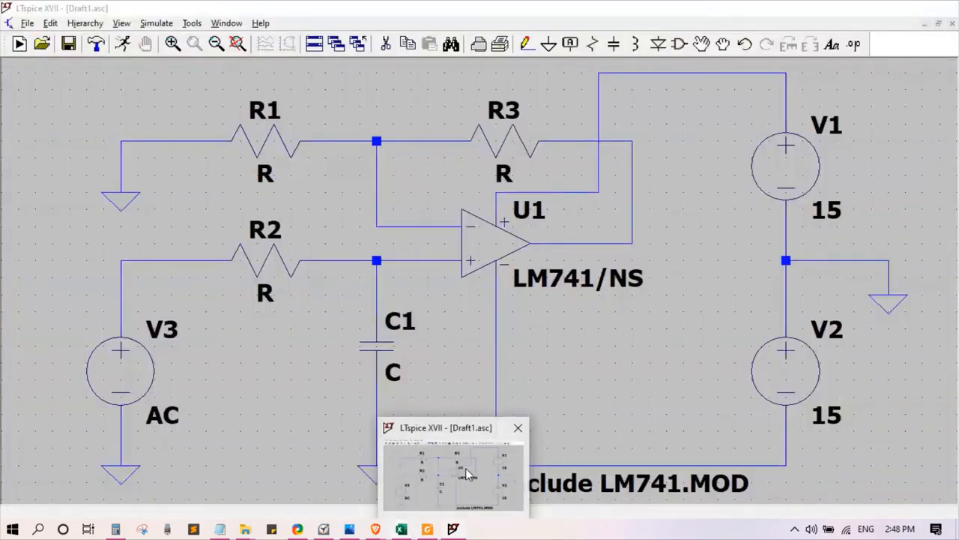
left_click(466, 473)
right_click(269, 149)
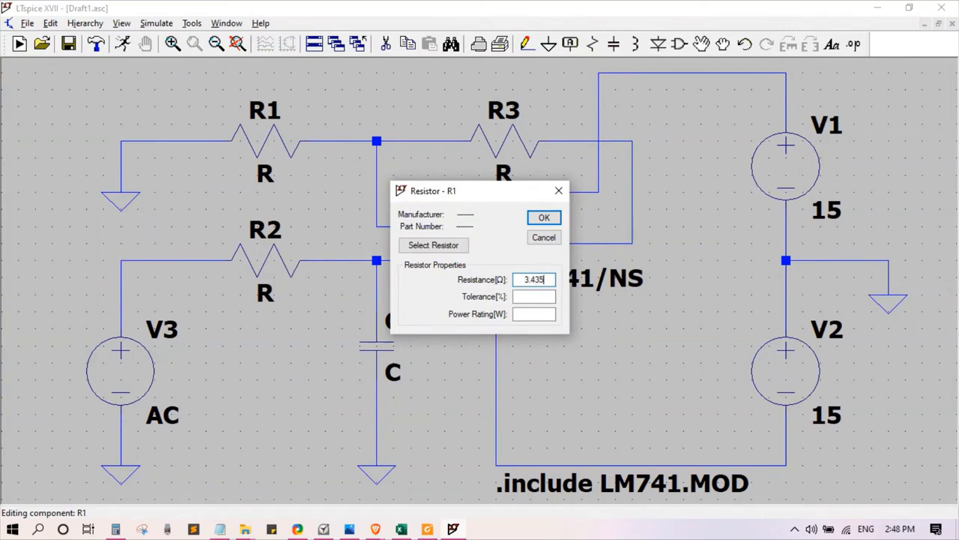
type("3.435K")
type("k")
left_click(544, 218)
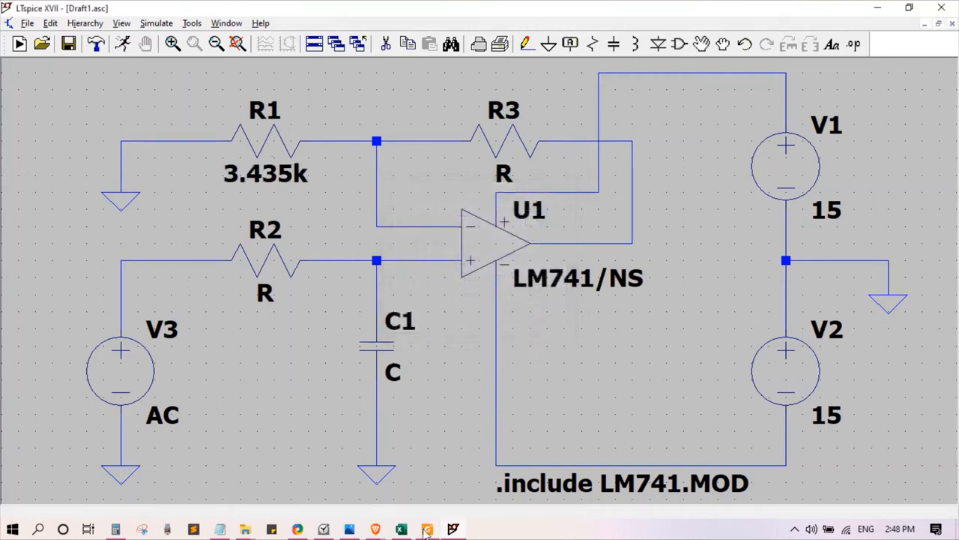
- Look up the filter resistor's value in the Excel sheet, return to LTspice and set R2's resistance to 343.5 Ω
left_click(402, 530)
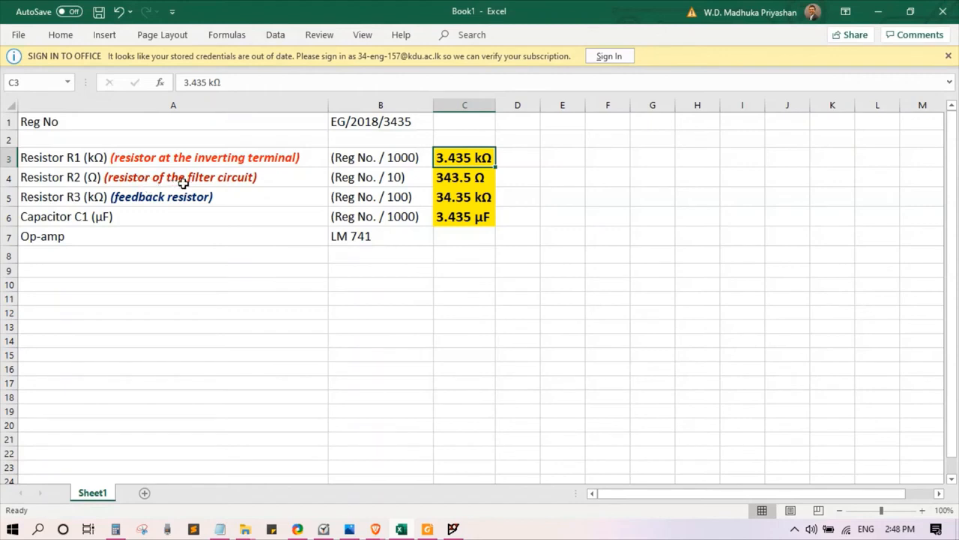
left_click(457, 178)
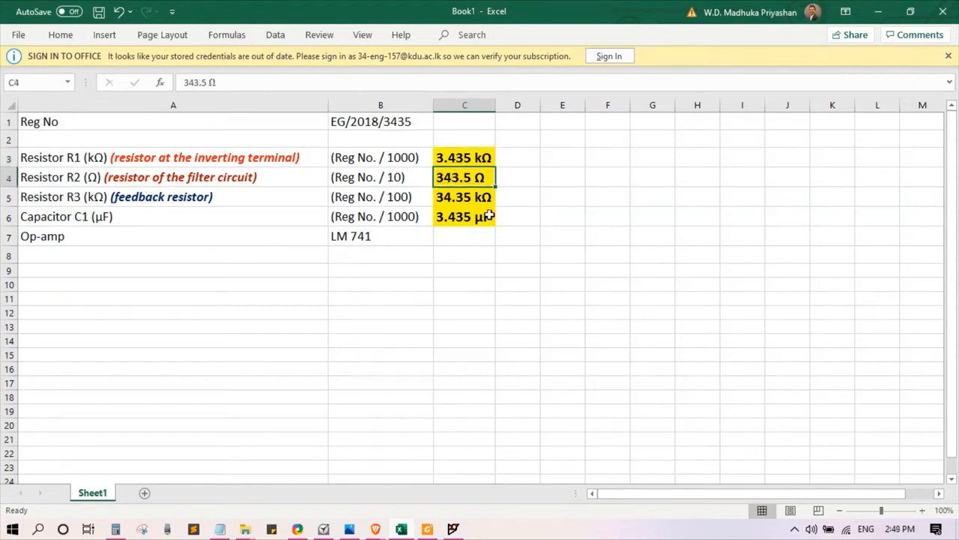
left_click(453, 529)
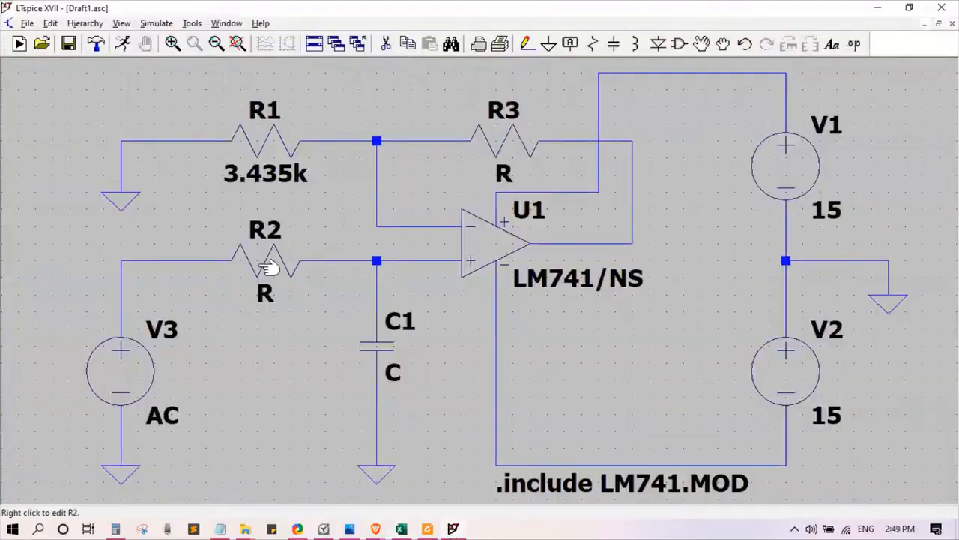
right_click(260, 271)
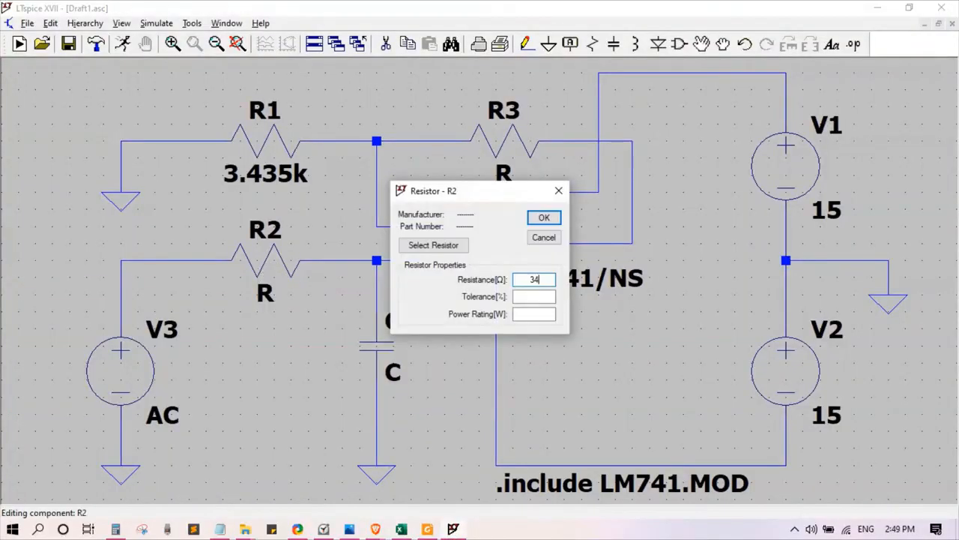
left_click(543, 219)
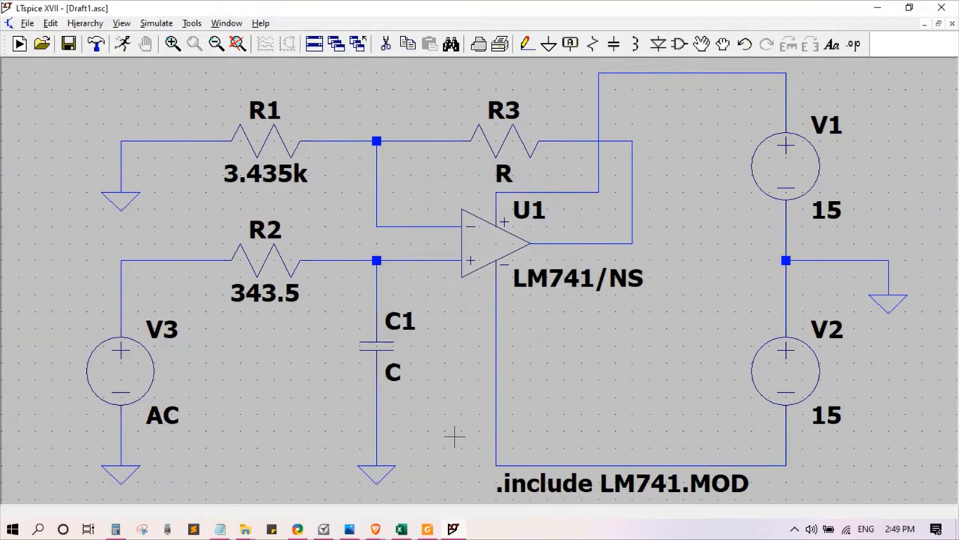
- Look up the feedback resistor's value in the Excel sheet, return to LTspice and set R3's resistance to 34.35k
left_click(401, 529)
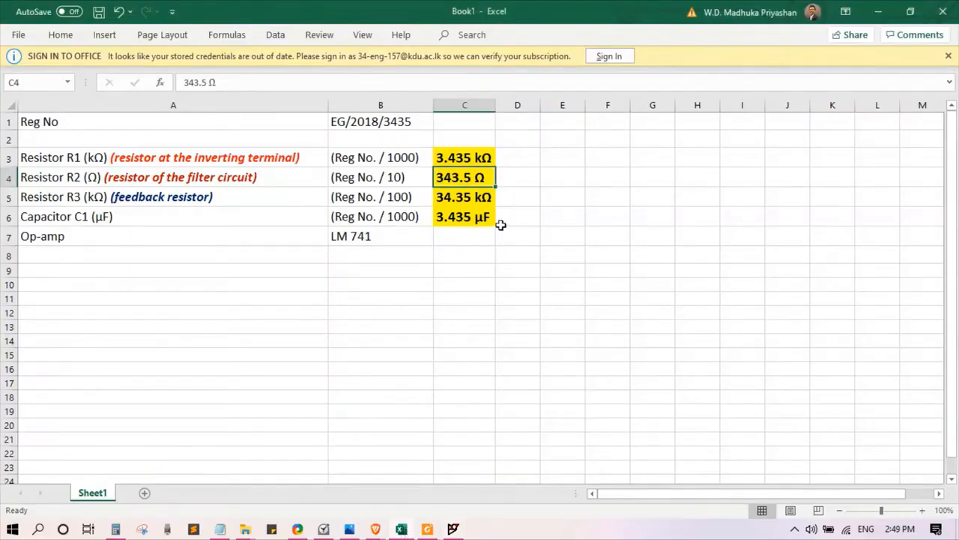
left_click(475, 198)
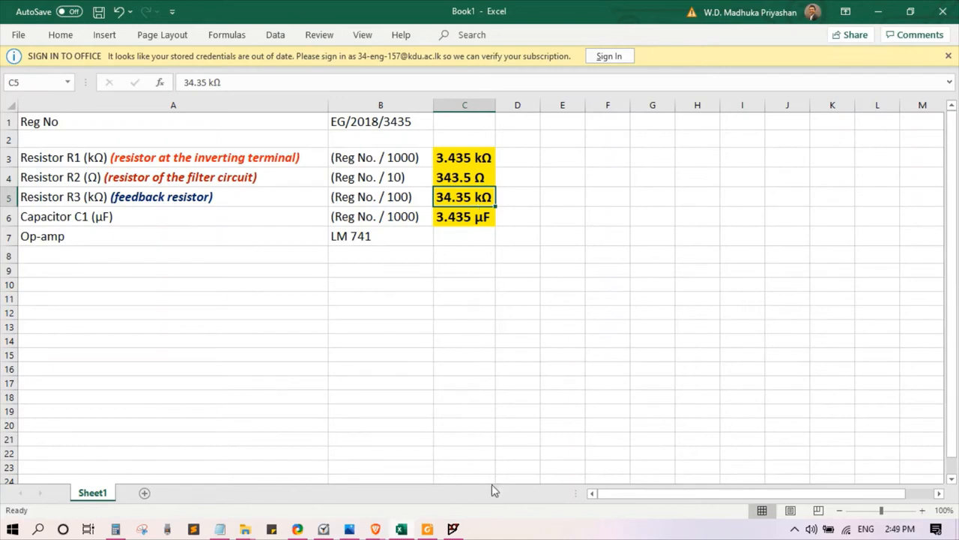
mouse_move(452, 532)
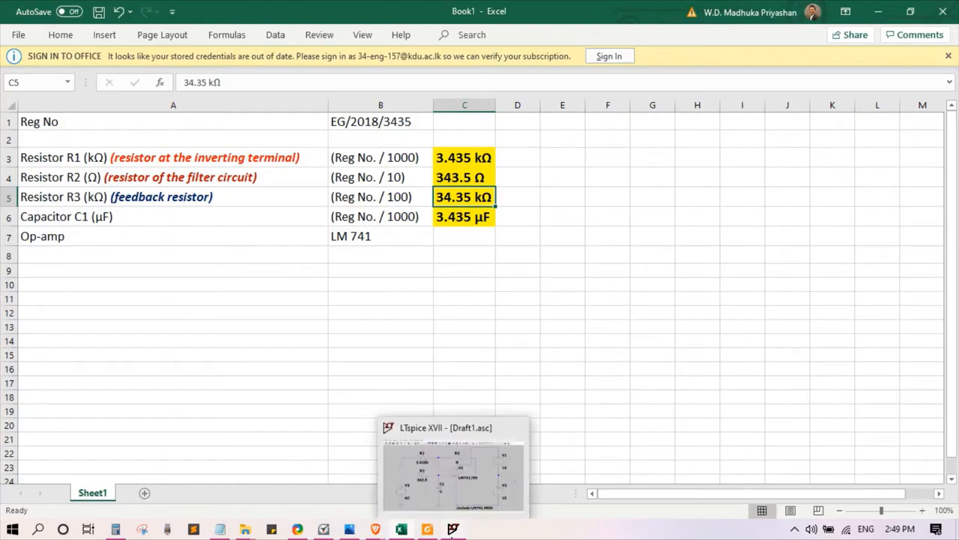
left_click(453, 531)
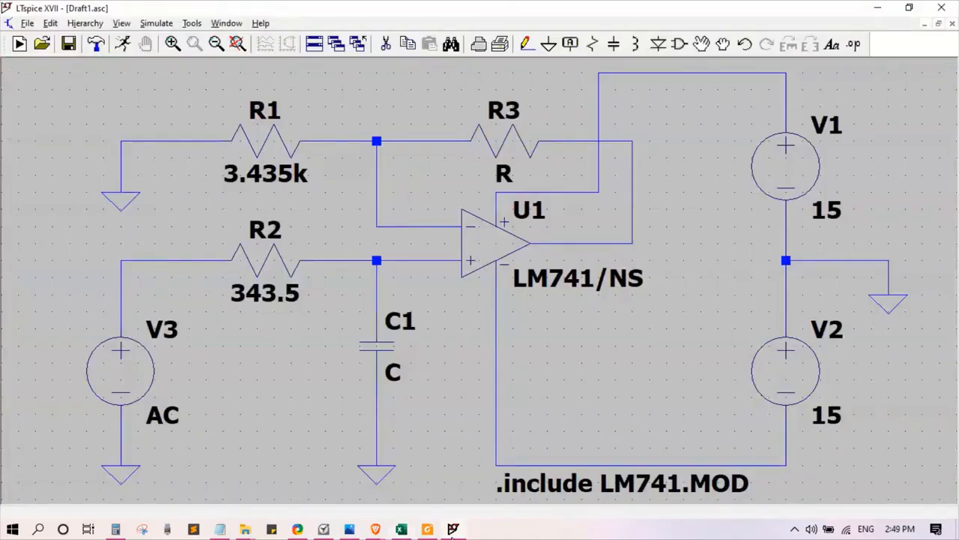
right_click(508, 141)
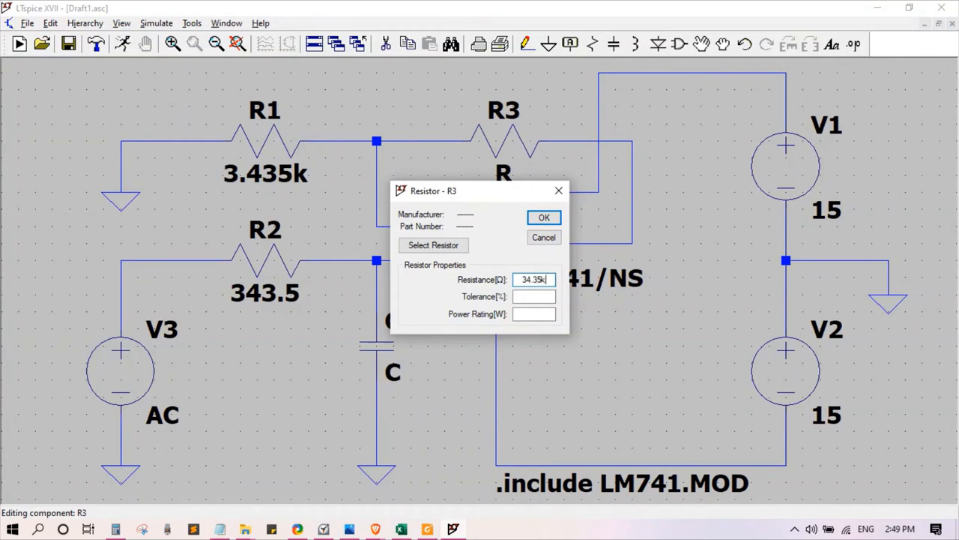
left_click(544, 217)
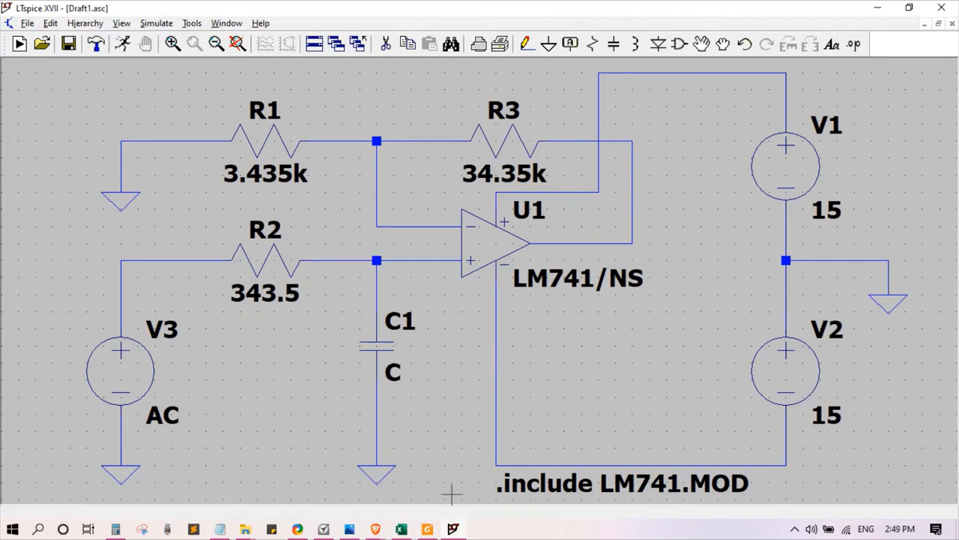
- Look up the capacitor's value in the Excel sheet, return to LTspice and set C1's capacitance to 3.435µ
mouse_move(451, 532)
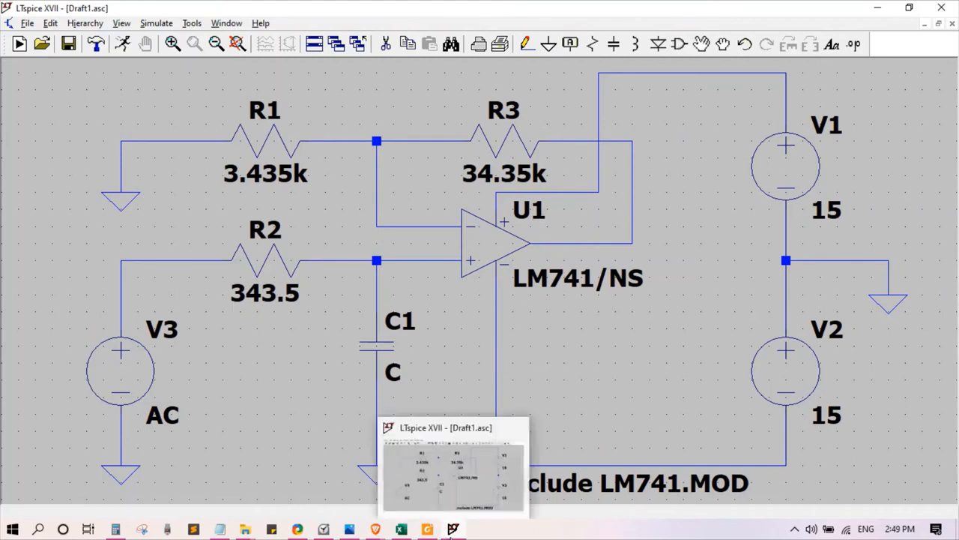
left_click(401, 529)
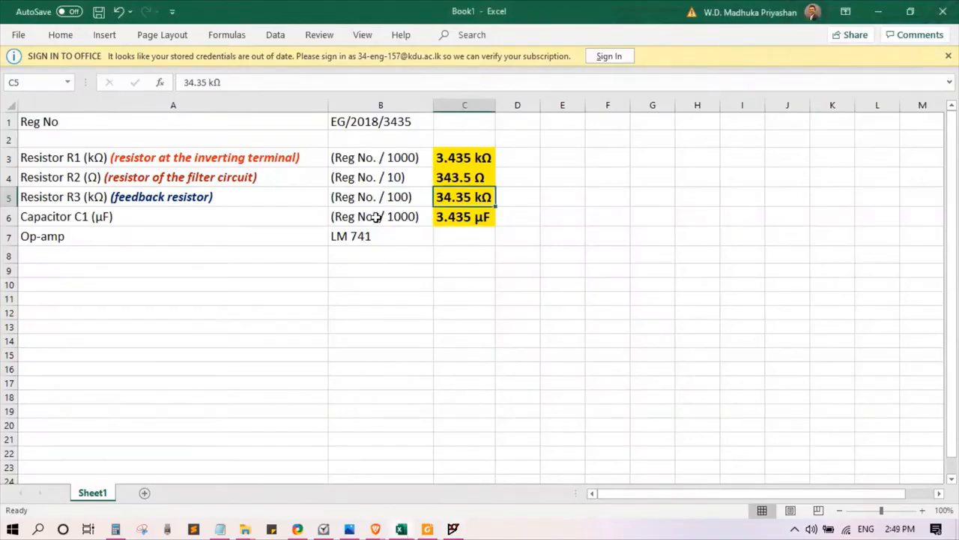
left_click(476, 217)
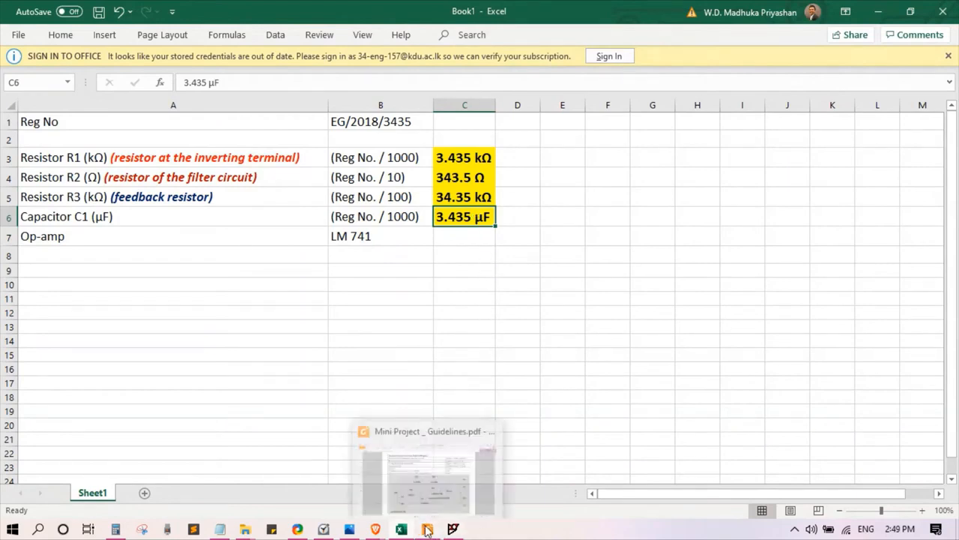
left_click(453, 529)
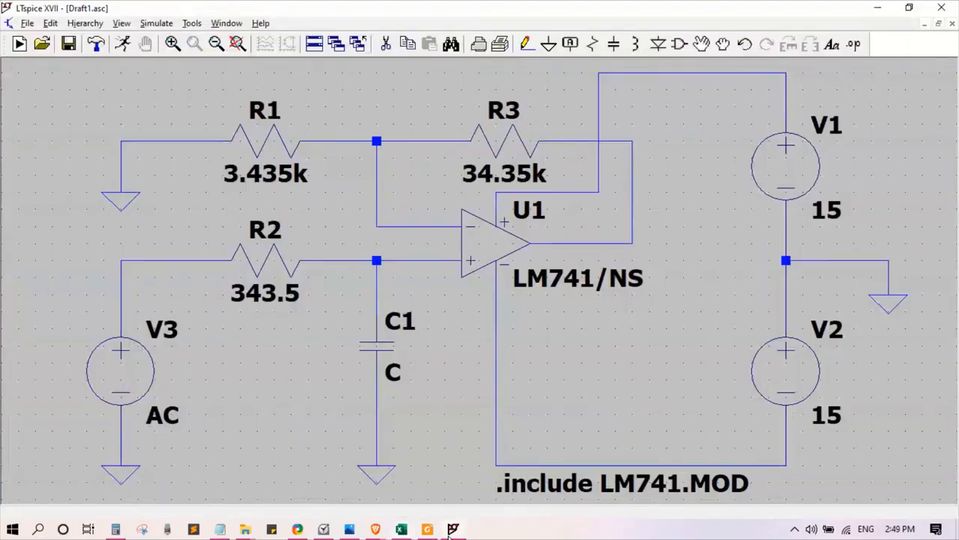
right_click(386, 354)
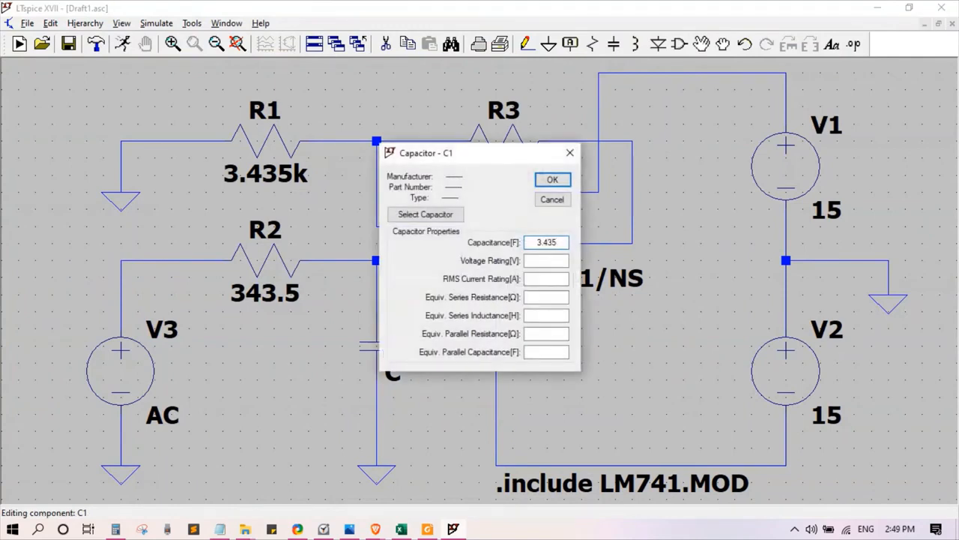
left_click(551, 180)
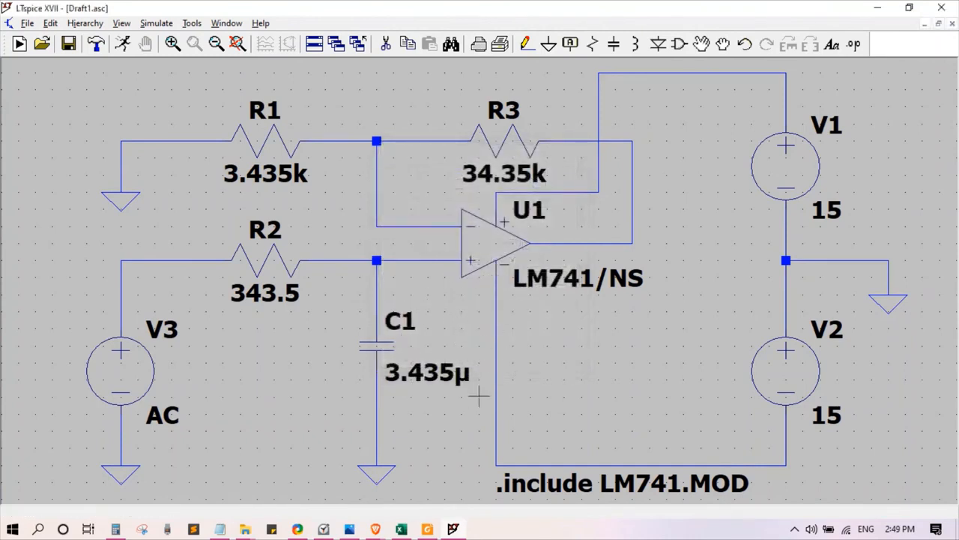
- Run an AC analysis with a decade sweep, 10 points per decade, from 1 Hz to 5k
left_click(123, 45)
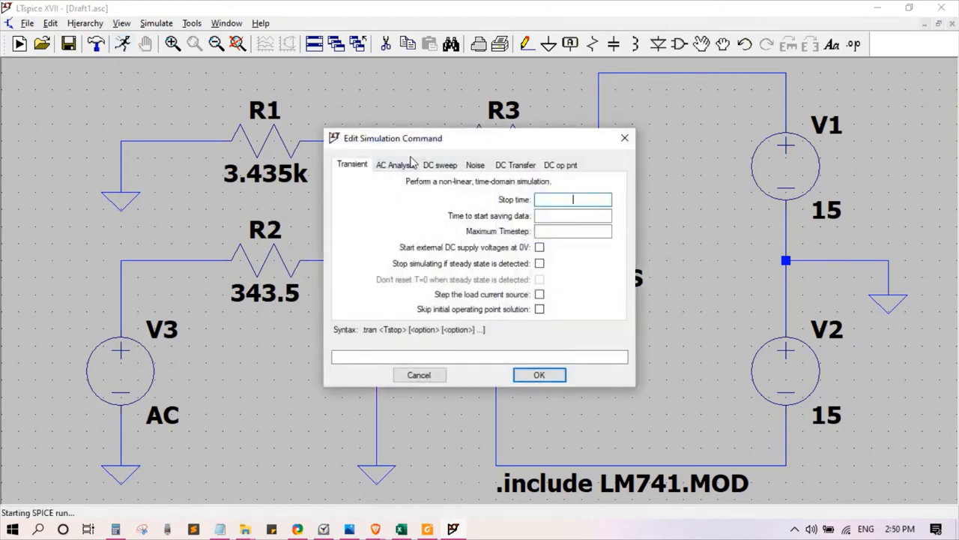
left_click(396, 165)
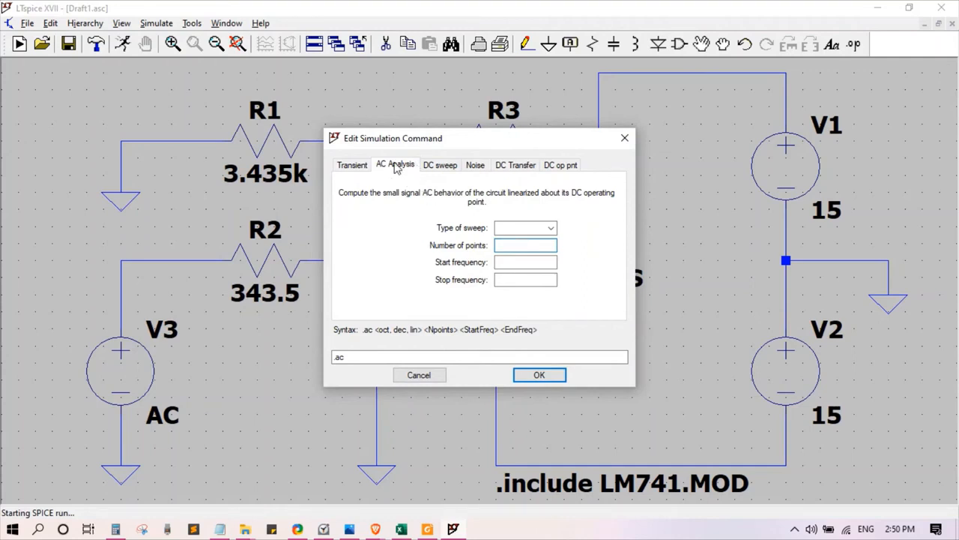
left_click(549, 228)
left_click(524, 255)
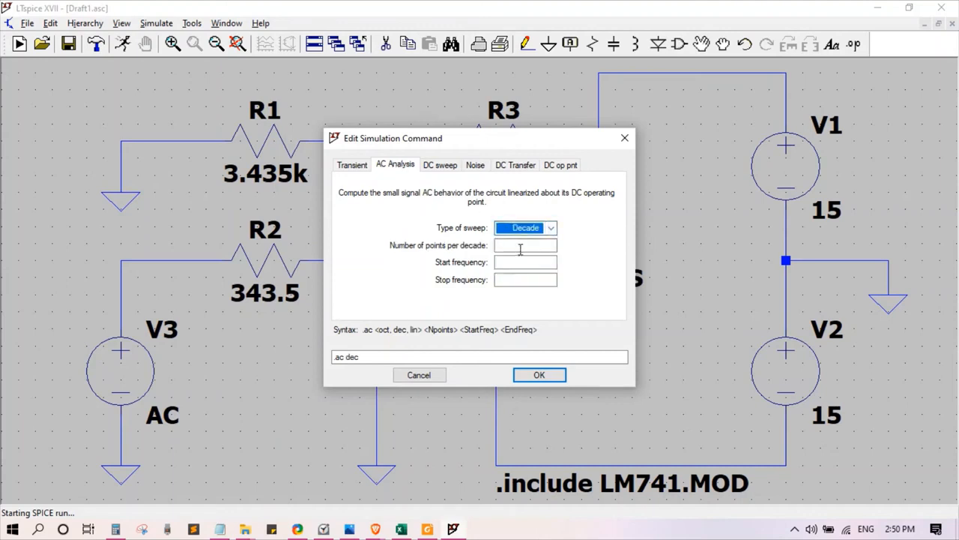
left_click(520, 248)
type("1")
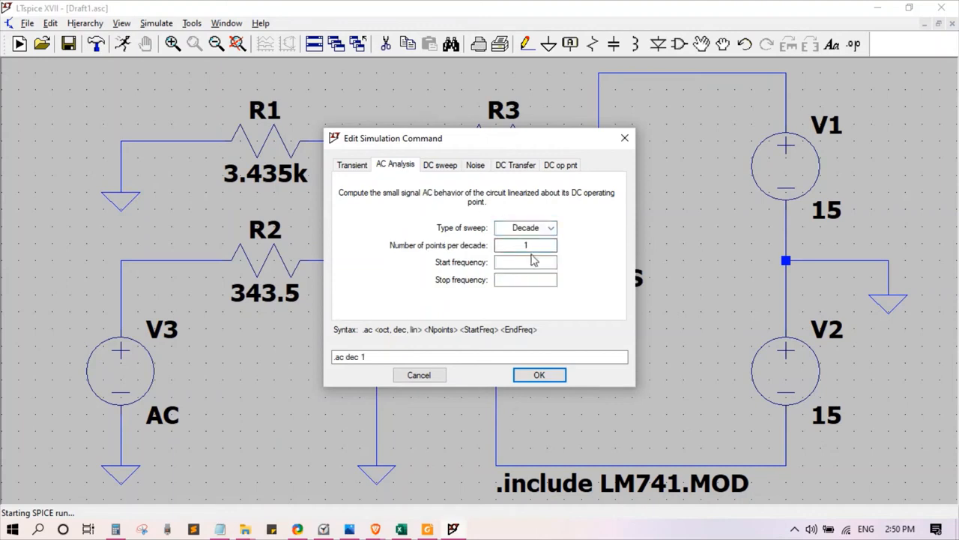
type("0")
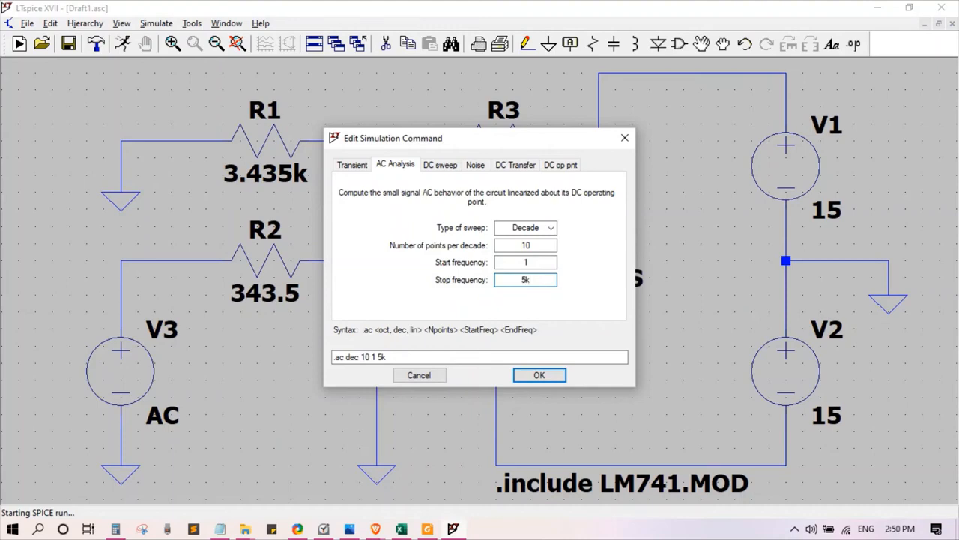
left_click(545, 375)
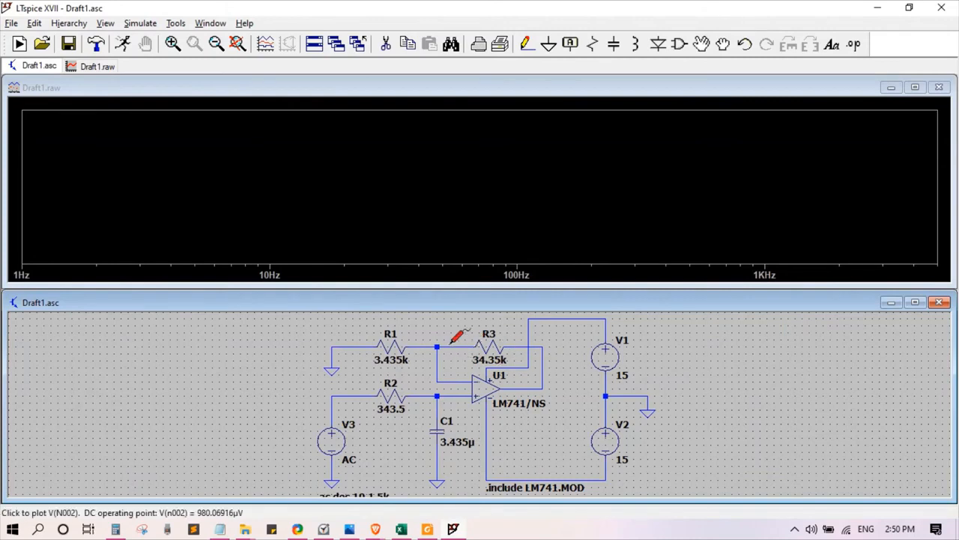
- Maximize the schematic and place a net label Vin with port type Input on the node between V3 and R2
left_click(915, 302)
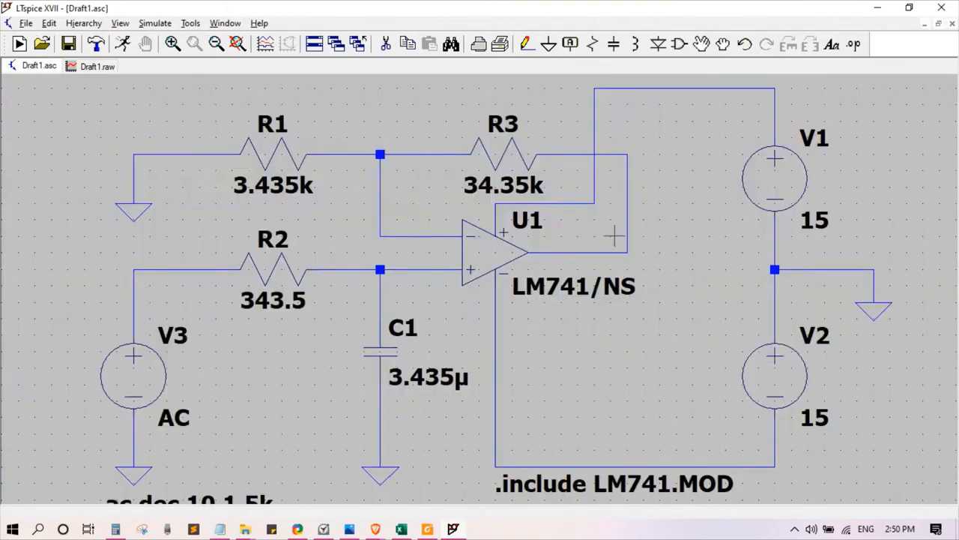
left_click(570, 43)
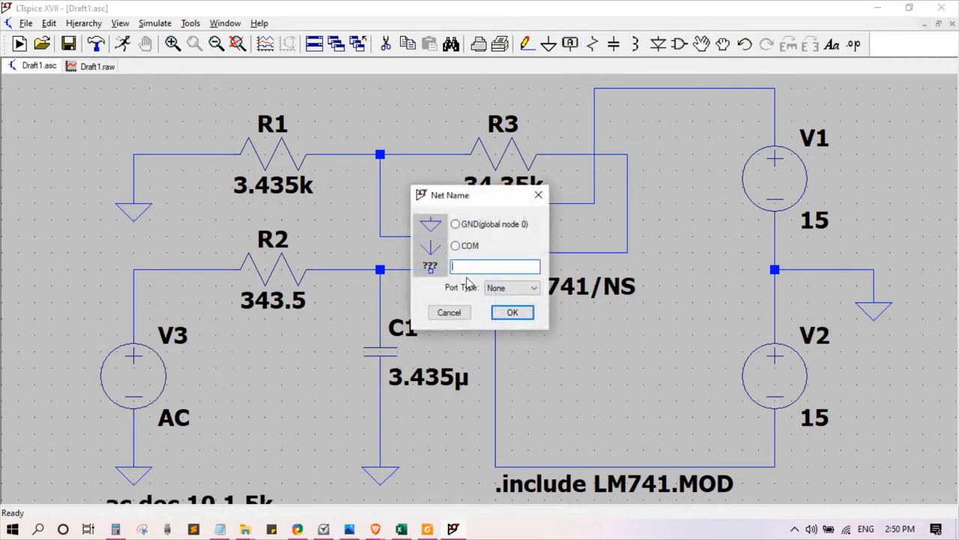
type("Vin")
left_click(512, 288)
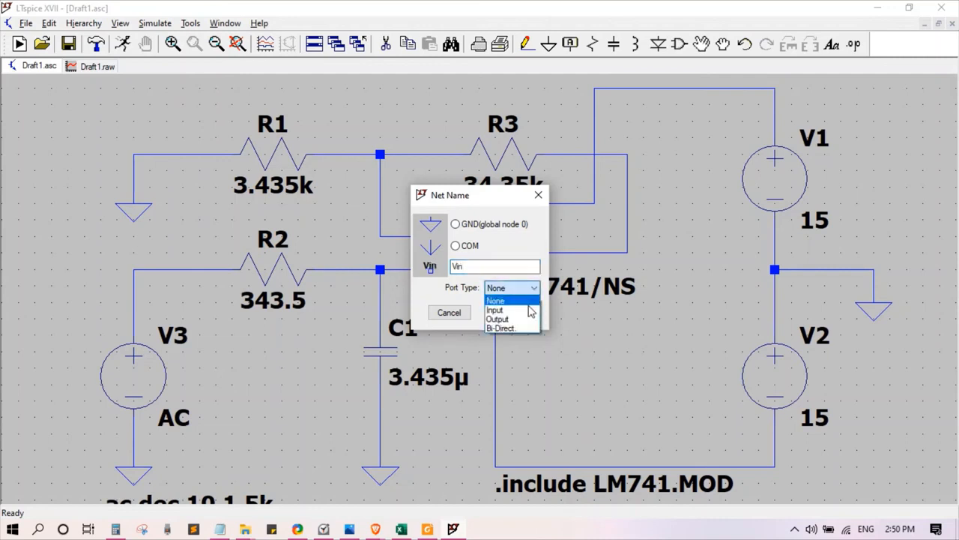
left_click(498, 309)
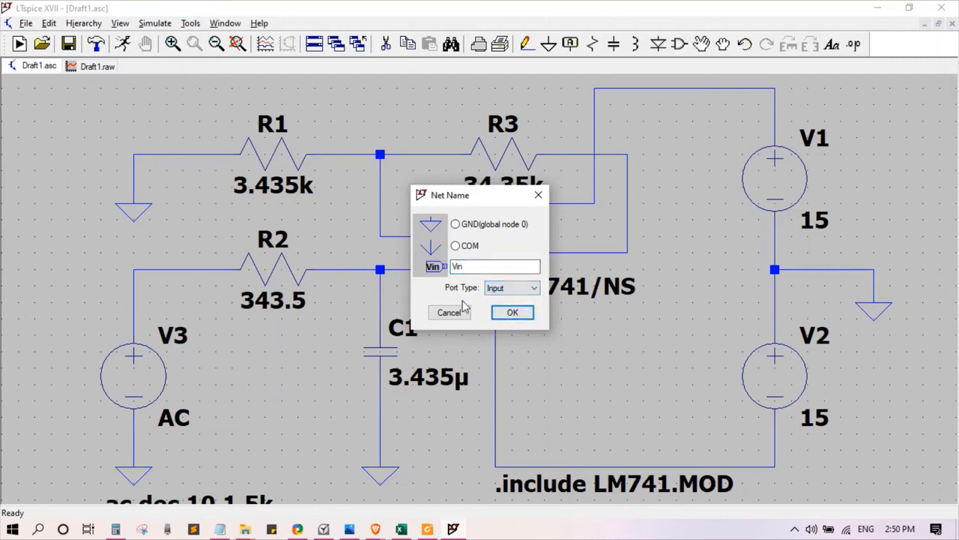
left_click(502, 315)
left_click(133, 269)
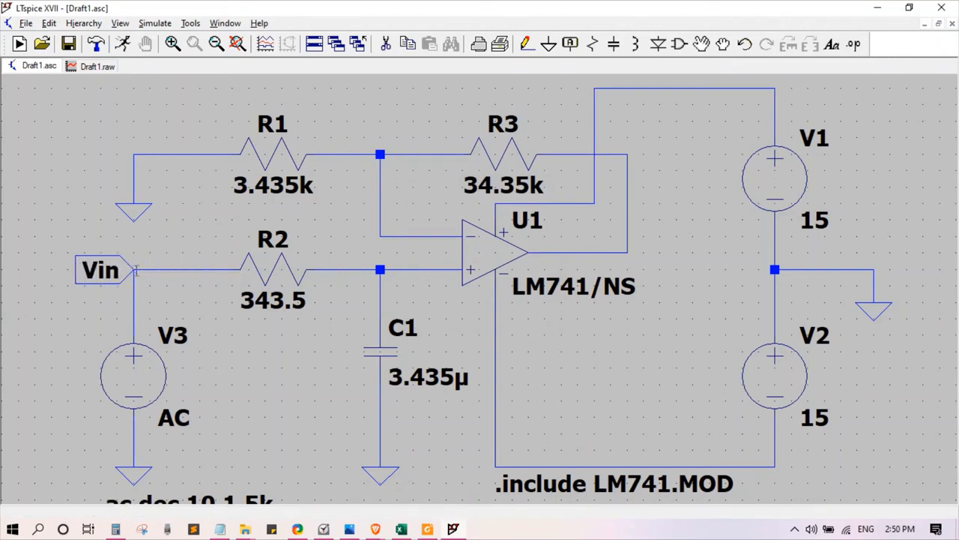
key("Escape")
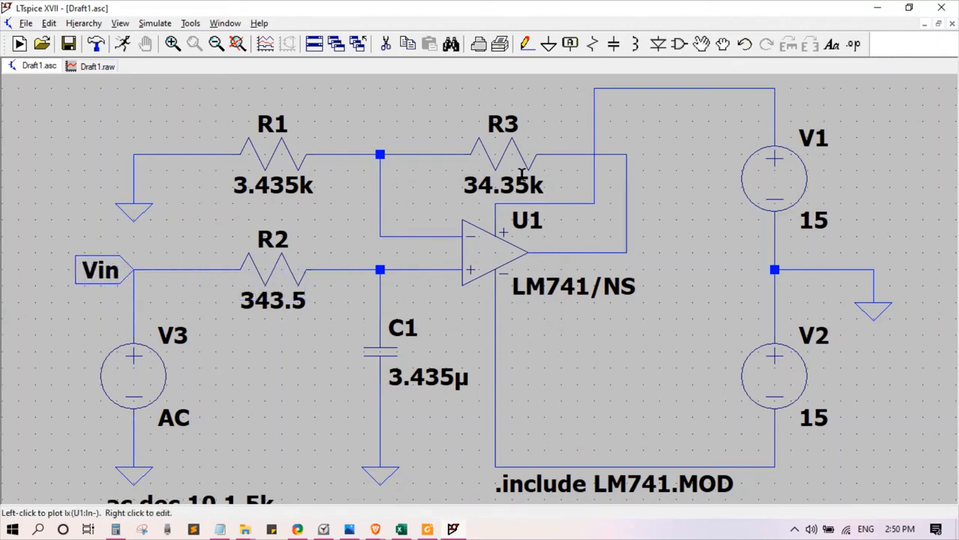
- Place a net label Vout with port type Output on the op-amp's output node
left_click(571, 46)
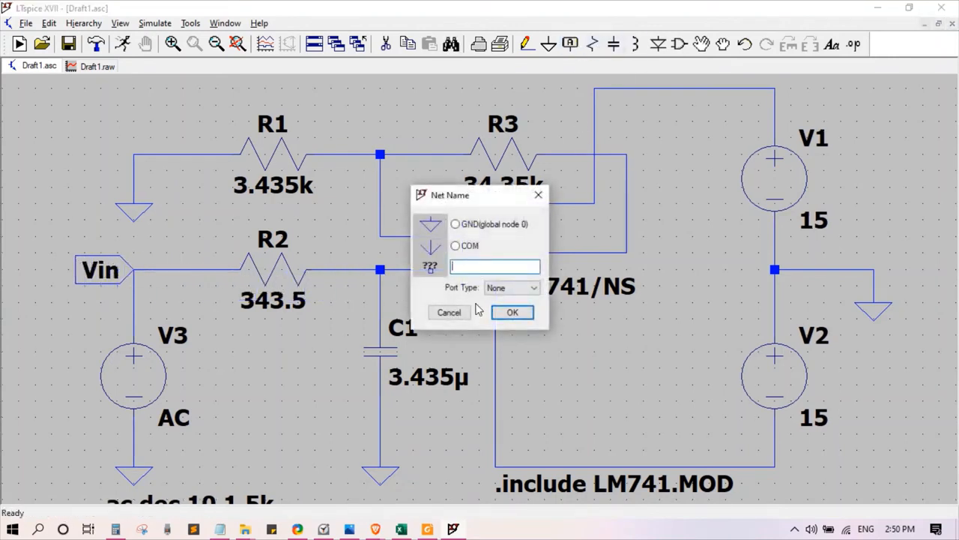
type("Vo")
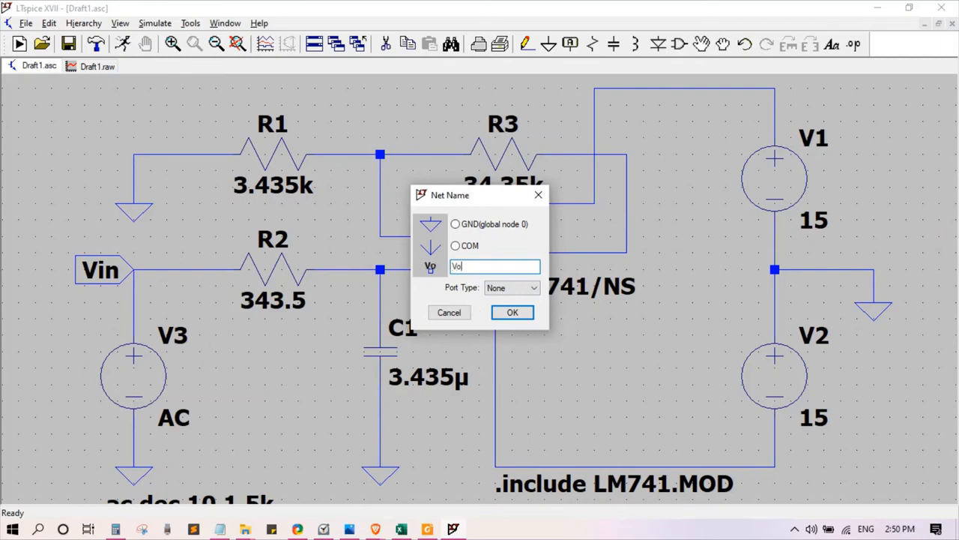
type("ut")
left_click(512, 288)
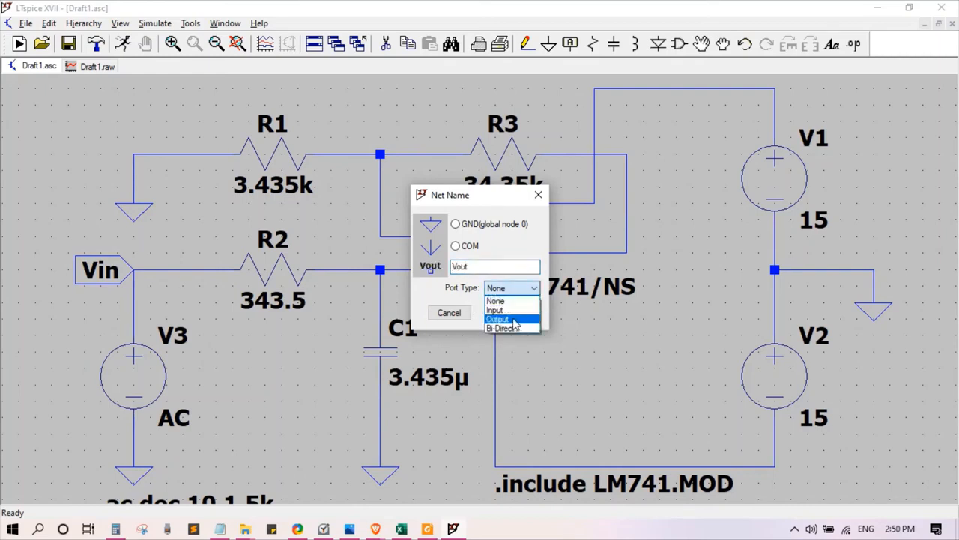
left_click(514, 319)
left_click(505, 312)
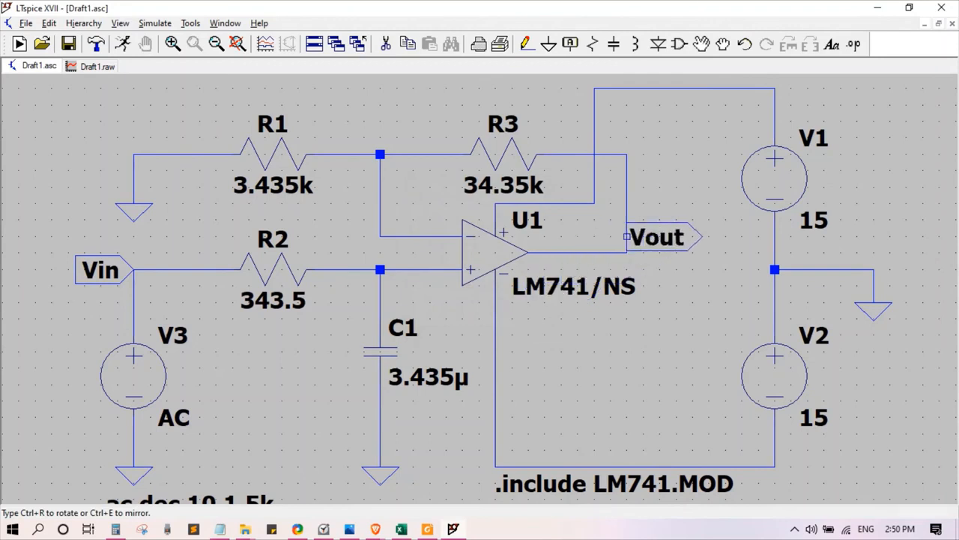
left_click(626, 254)
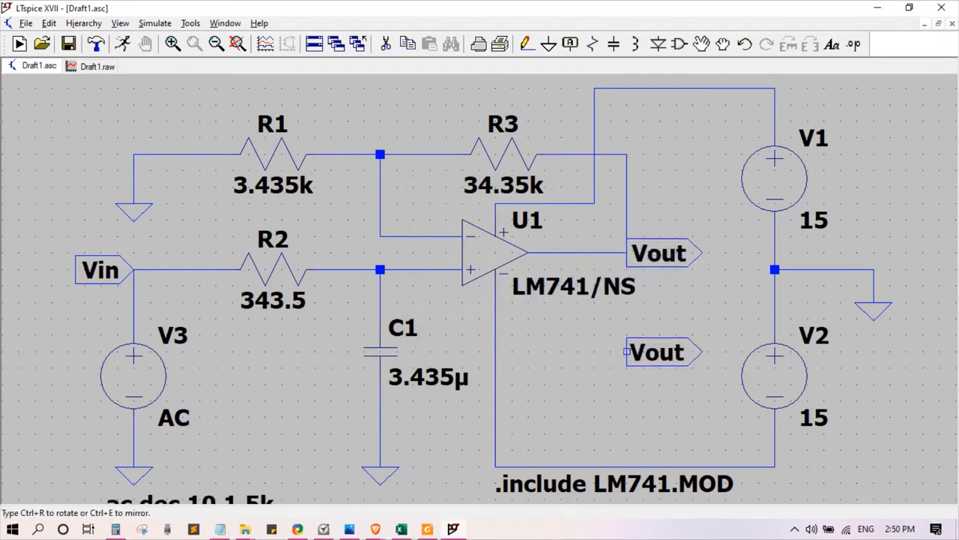
key("Escape")
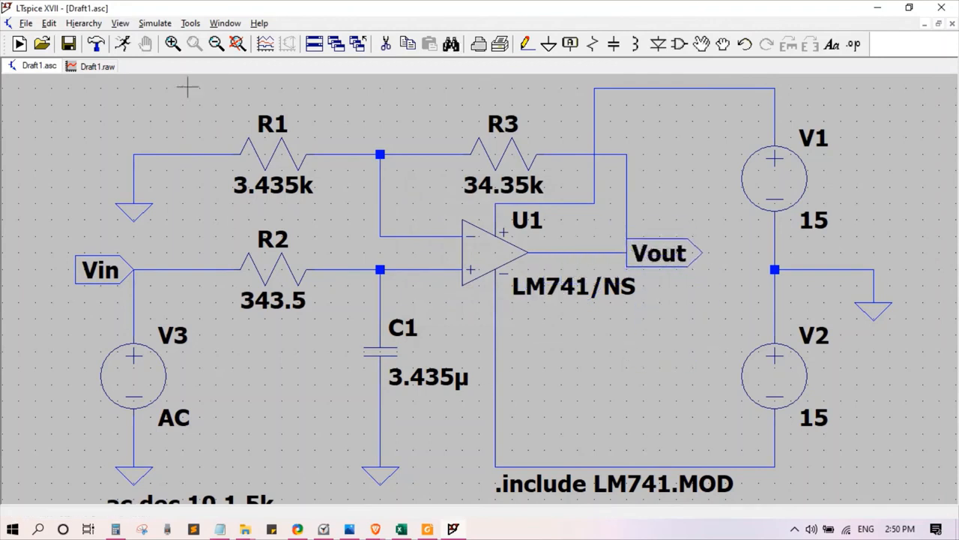
left_click(122, 44)
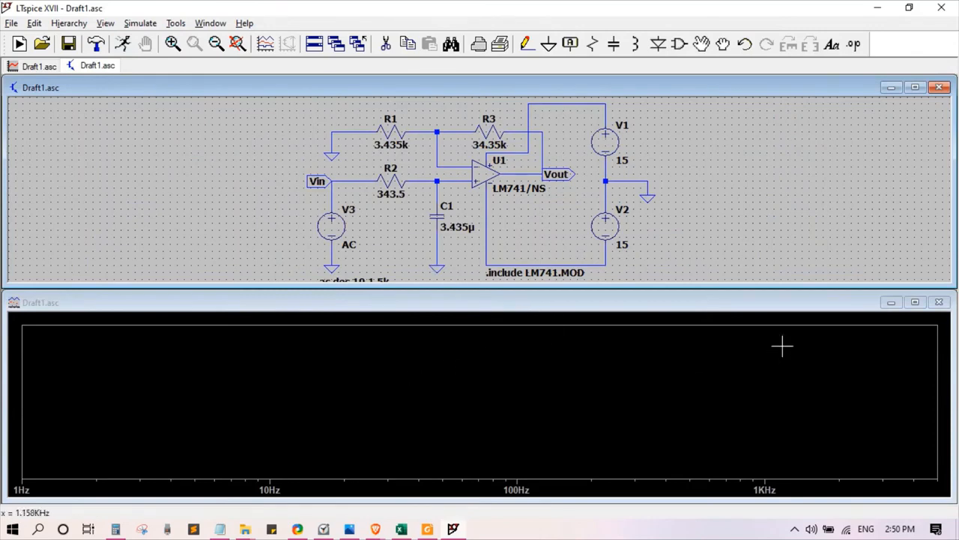
left_click(939, 302)
left_click(914, 71)
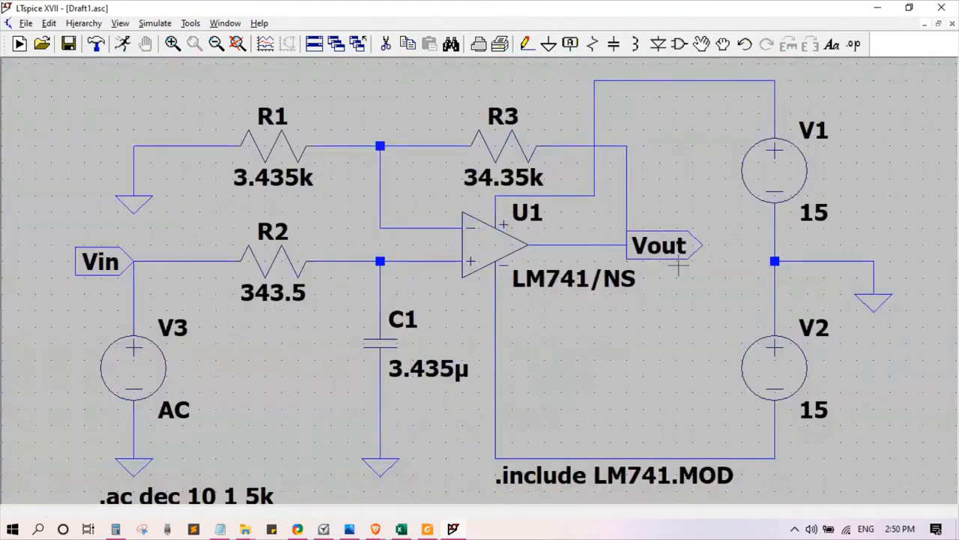
- Run the AC simulation and add the gain trace V(vout)/V(vin) to the waveform plot
left_click(123, 43)
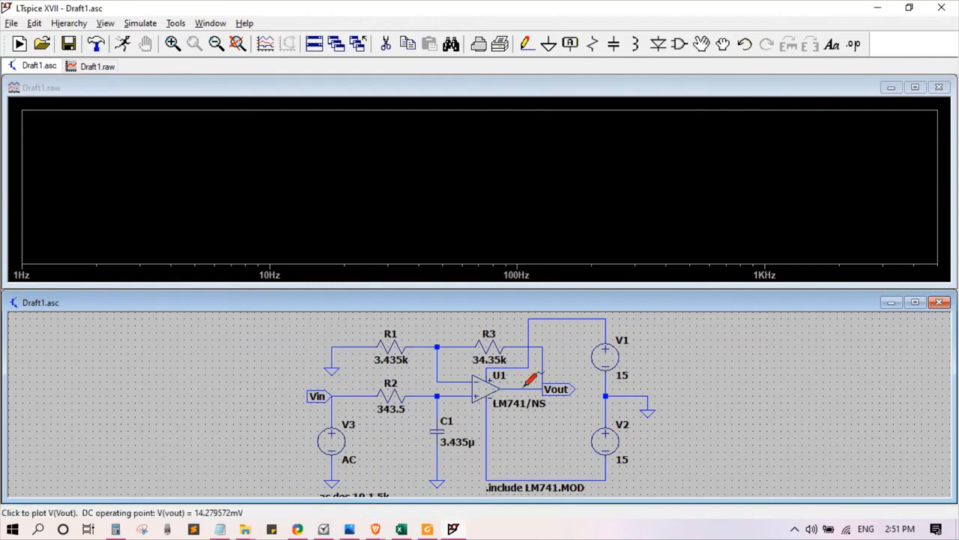
right_click(485, 129)
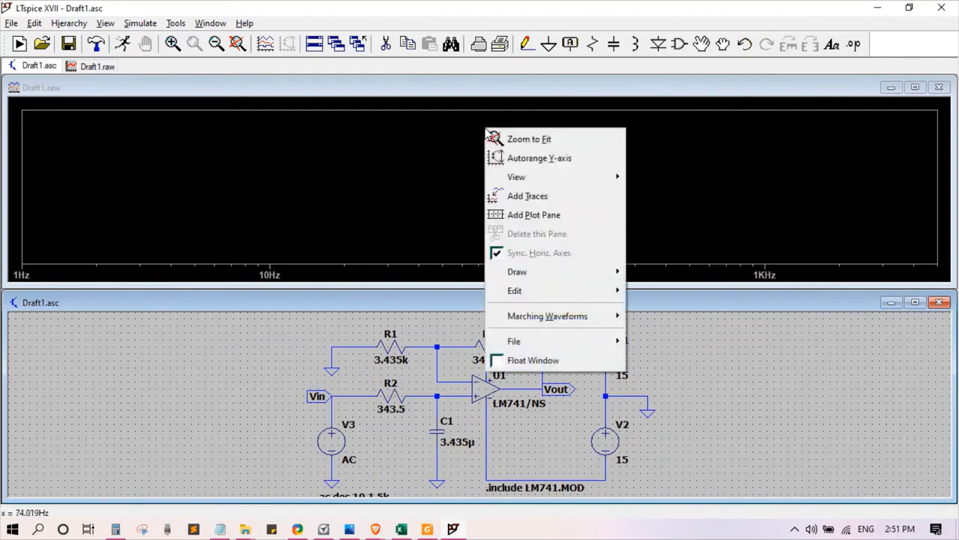
left_click(521, 199)
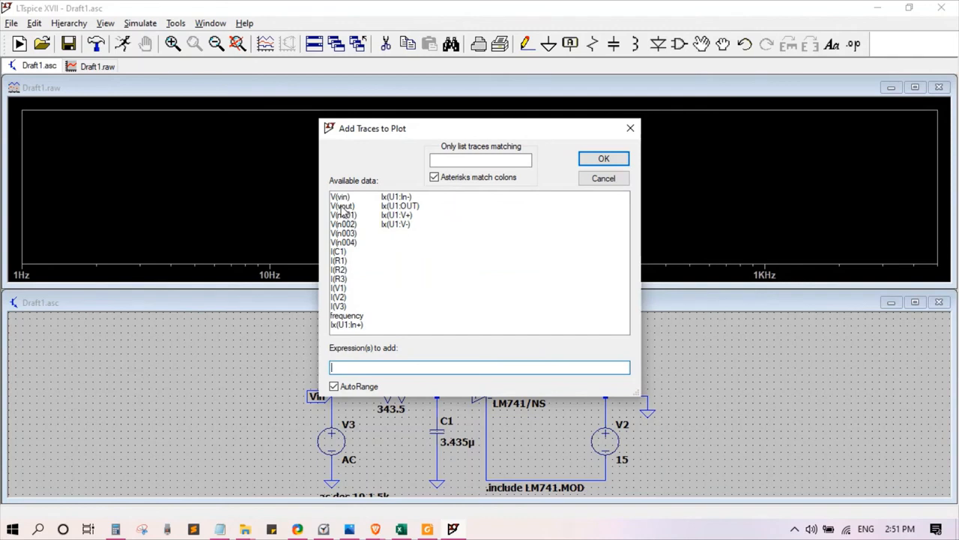
left_click(343, 207)
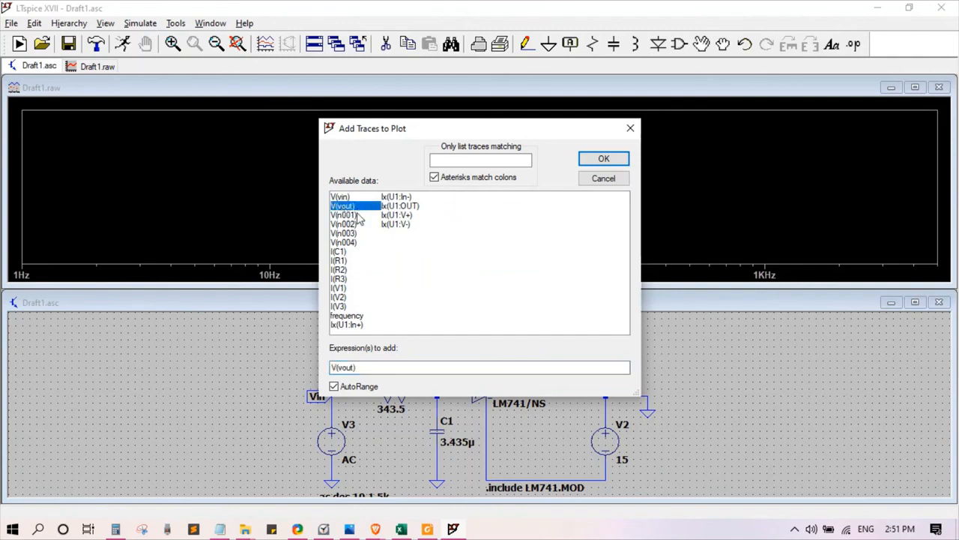
left_click(370, 368)
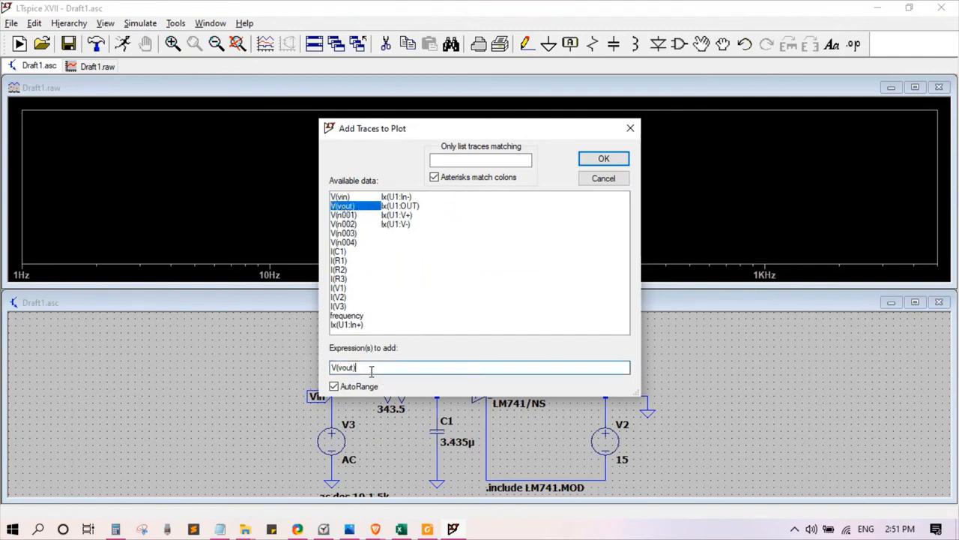
left_click(341, 197)
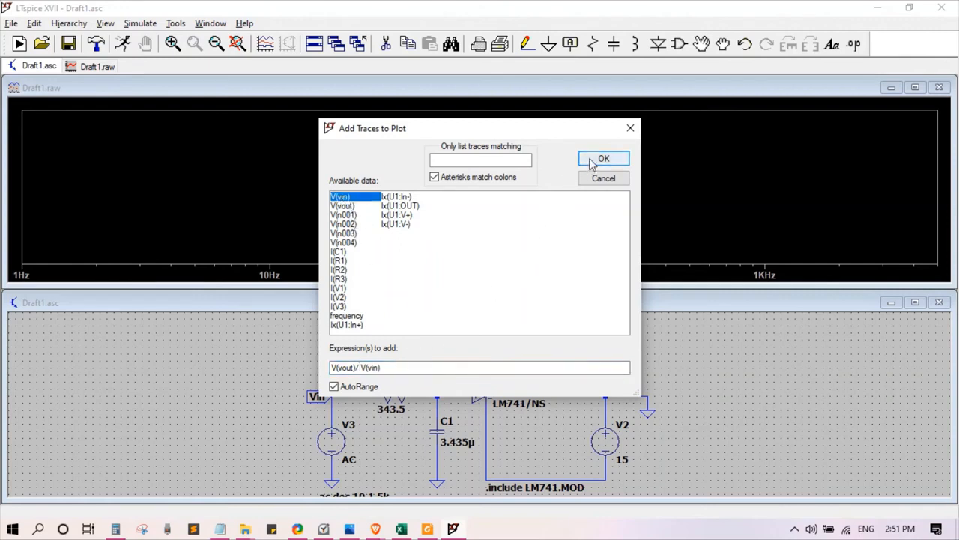
left_click(592, 161)
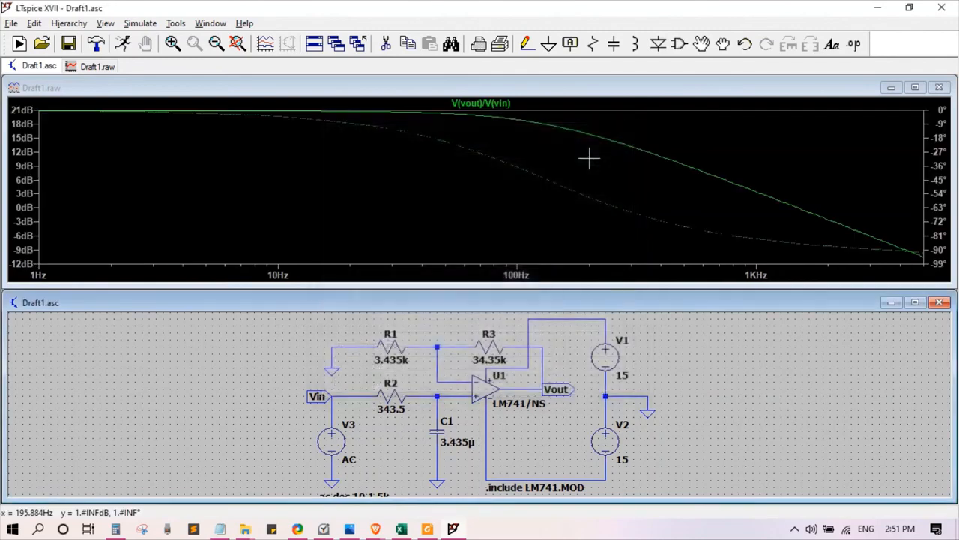
- Maximize the waveform plot and attach the 1st cursor to the V(vout)/V(vin) trace
left_click(915, 87)
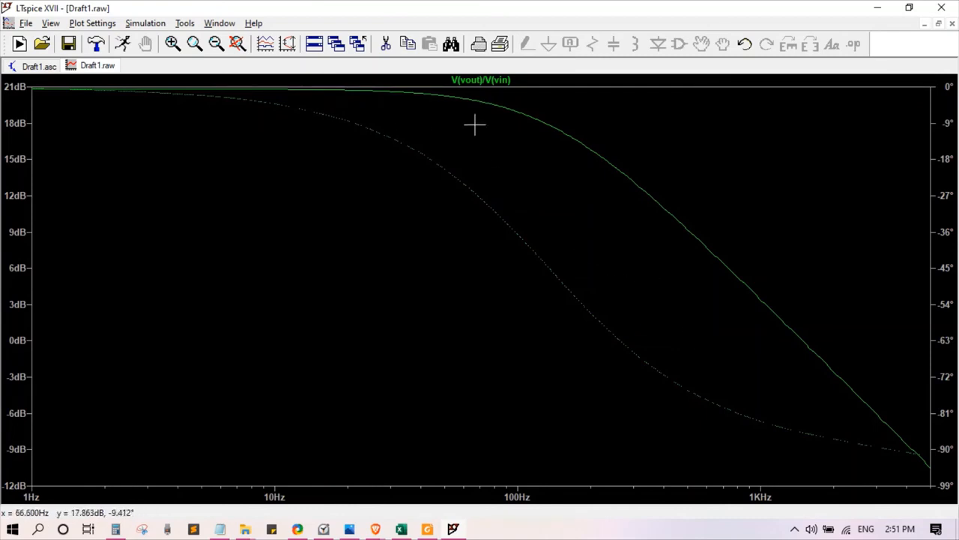
right_click(488, 81)
left_click(591, 233)
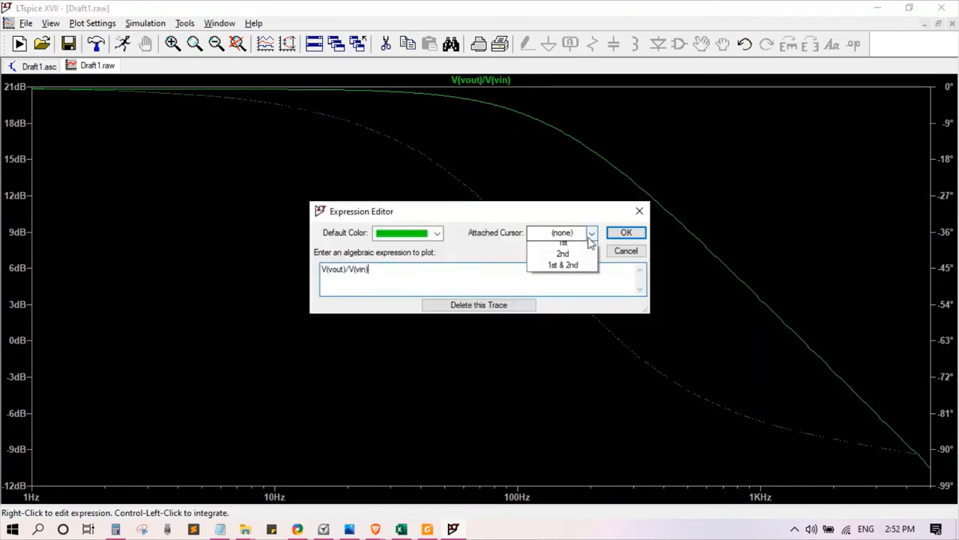
left_click(563, 260)
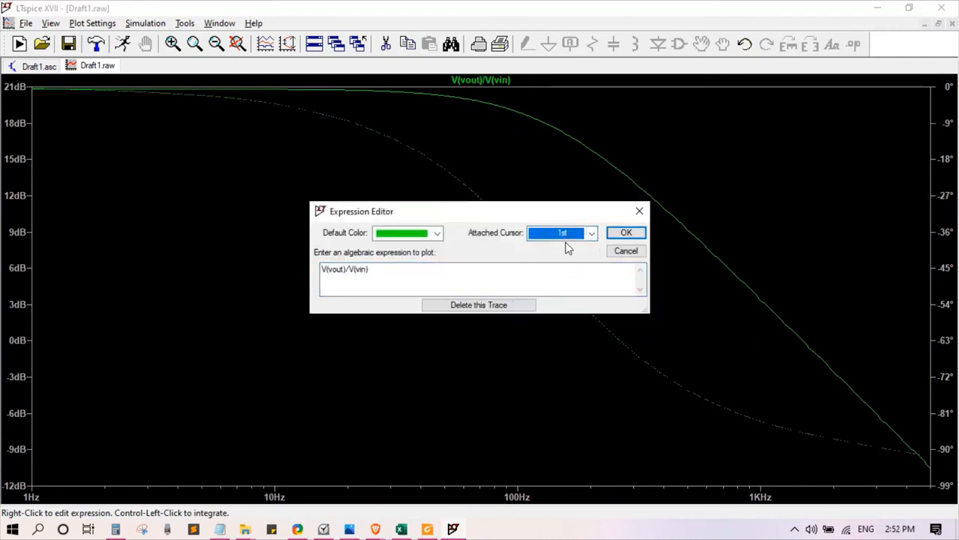
left_click(626, 233)
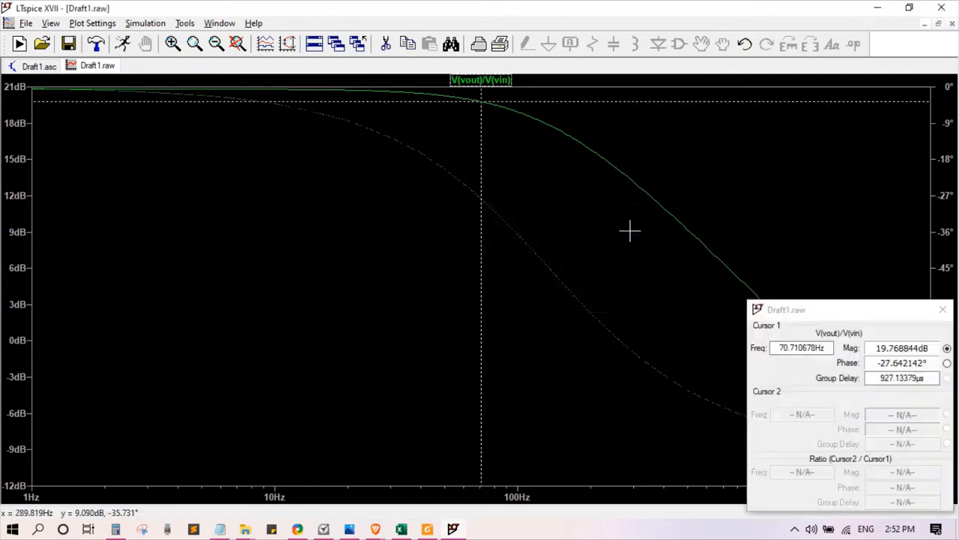
- Move the cursor readout window off the curve and place the cursor in the flat passband at about 4.56 Hz to read the gain
left_click_drag(818, 314, 255, 234)
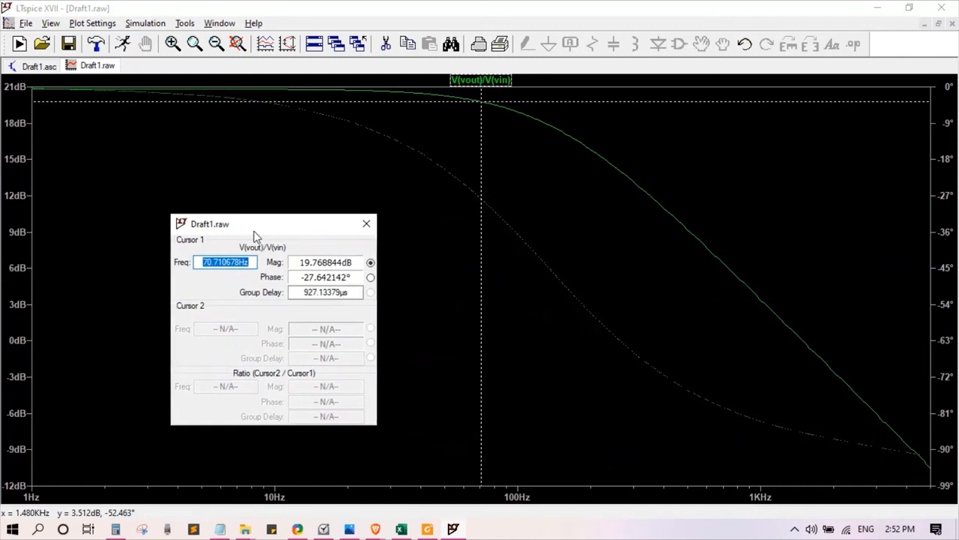
left_click_drag(482, 161, 181, 91)
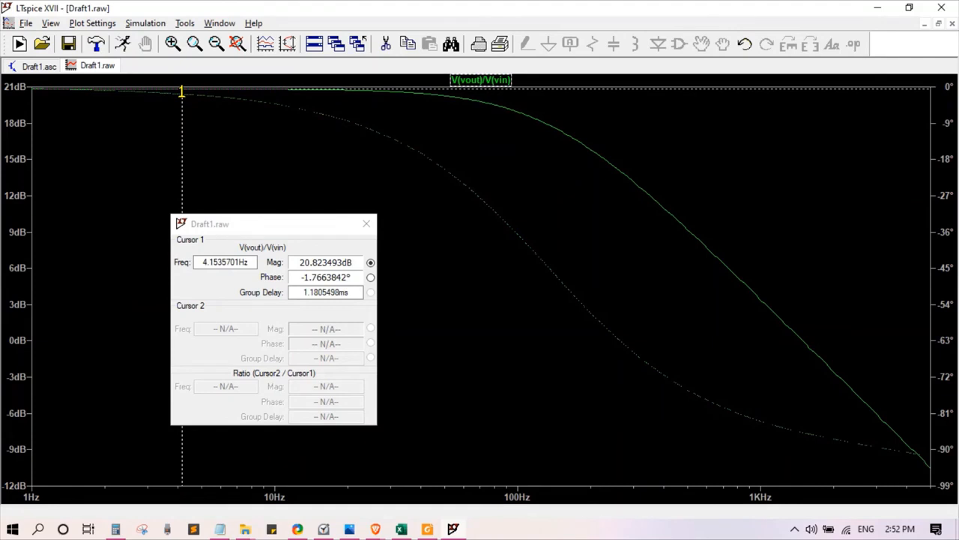
mouse_move(181, 91)
left_mouse_down()
mouse_move(162, 90)
mouse_move(192, 99)
left_mouse_up()
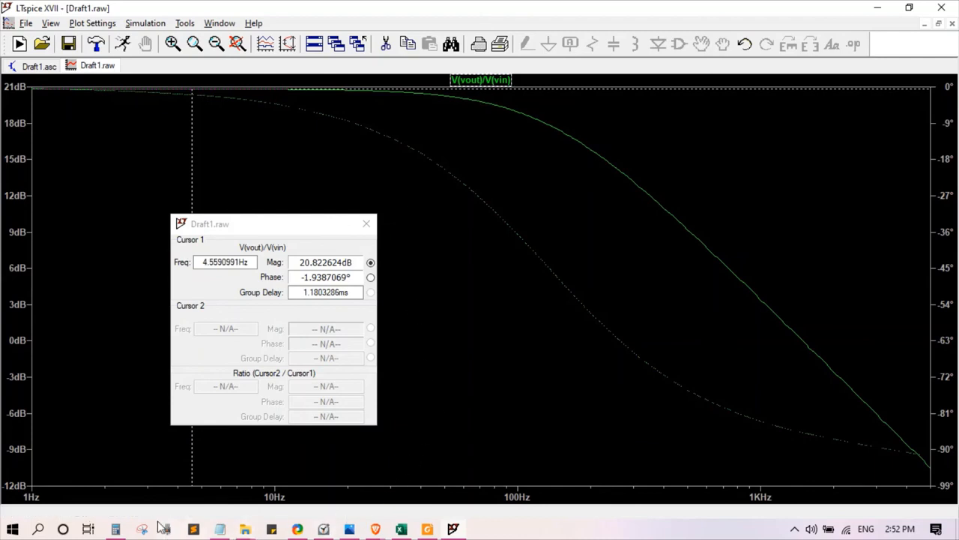
- Switch to Calculator and work out the −3 dB level by computing 20.82 − 3, returning to the waveform plot
left_click(116, 530)
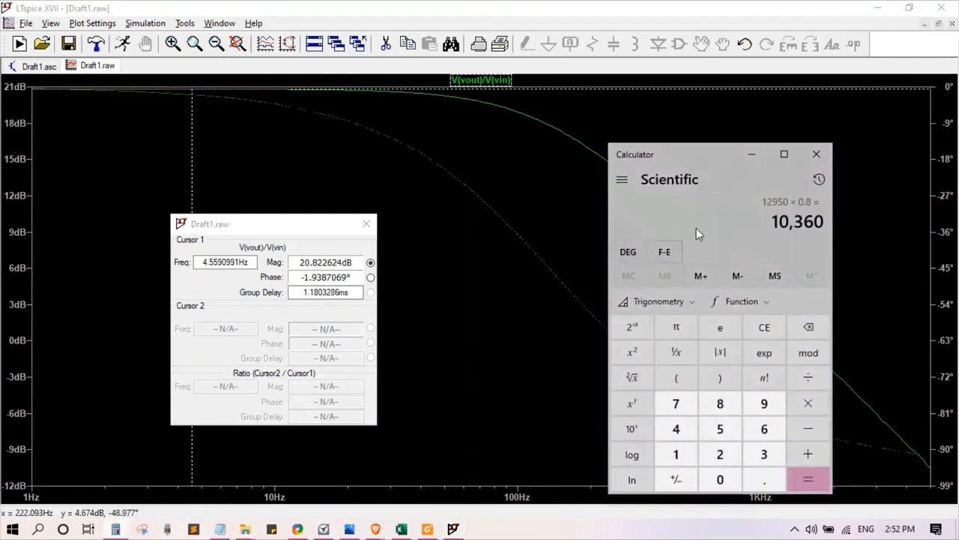
type("20")
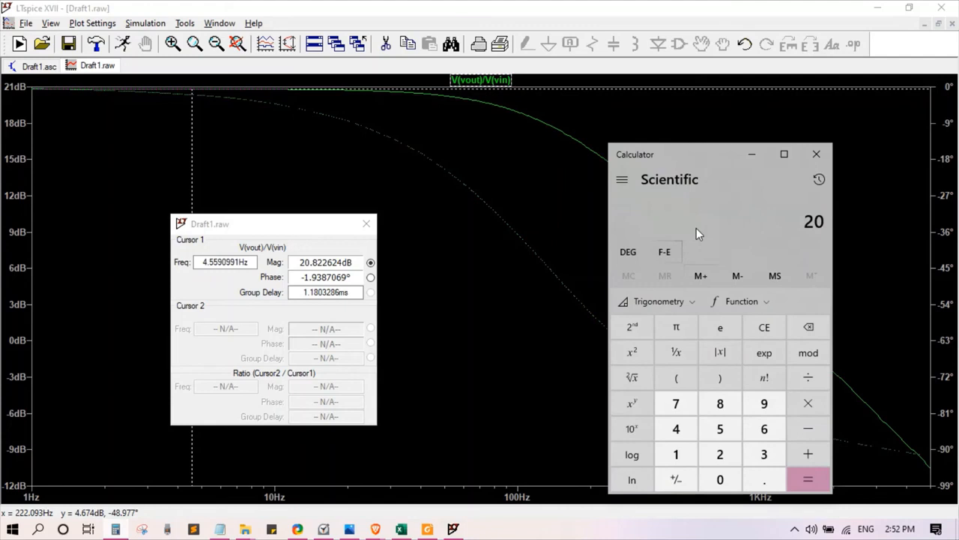
type(".82")
key("minus")
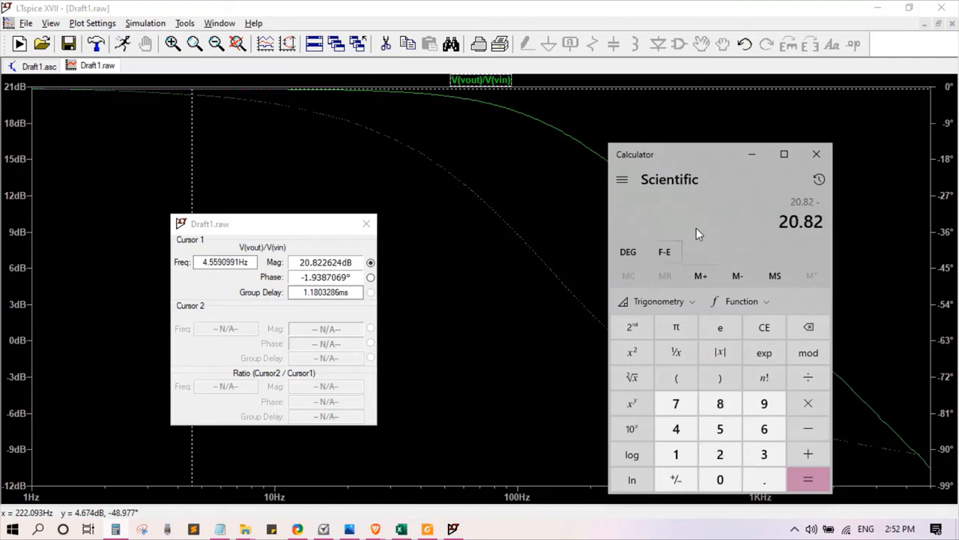
type("3")
key("Return")
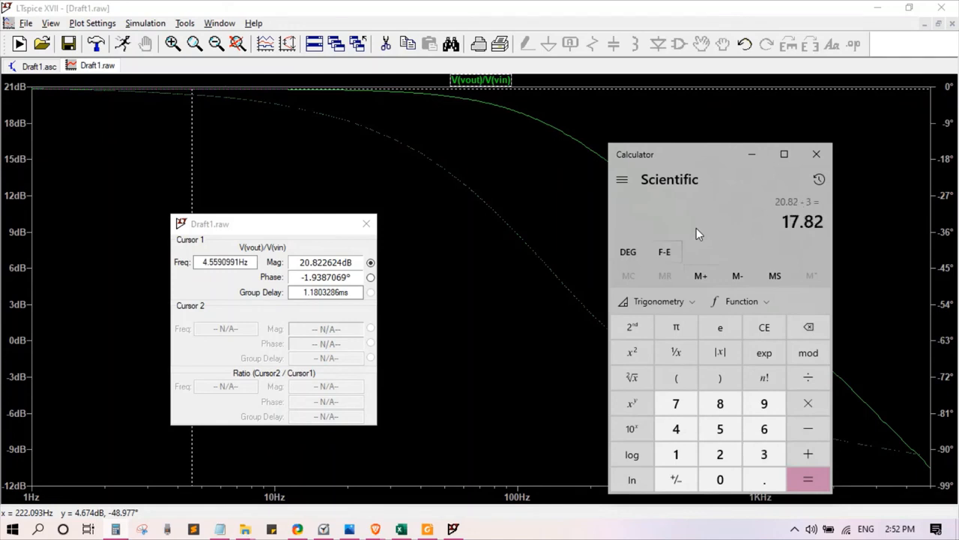
left_click(752, 154)
- Move the plot cursor along the V(vout)/V(vin) curve to the −3 dB point at about 134.8 Hz to read the cutoff frequency
mouse_move(193, 171)
left_mouse_down()
mouse_move(573, 178)
mouse_move(601, 188)
mouse_move(578, 161)
mouse_move(541, 144)
mouse_move(549, 148)
left_mouse_up()
right_click(549, 147)
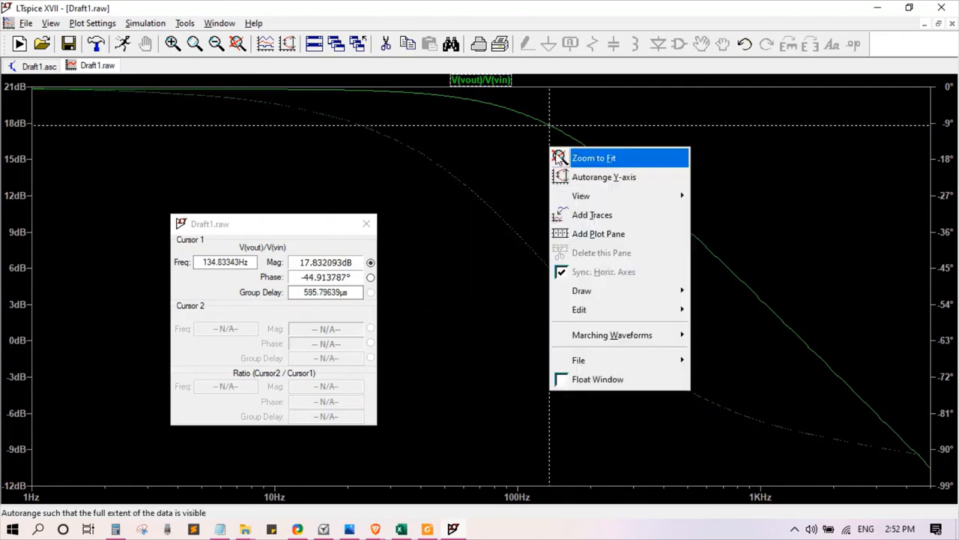
left_click(506, 174)
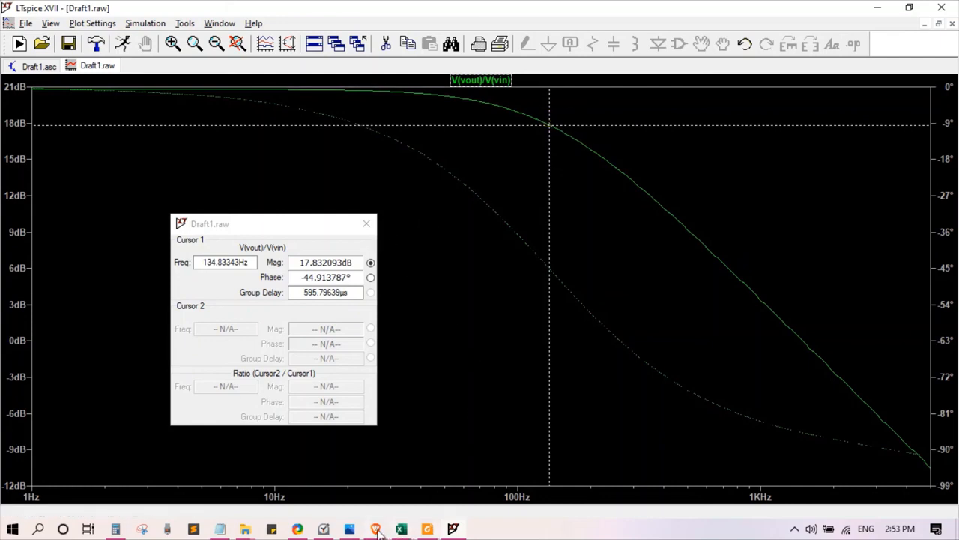
- Restore the tiled windows, close the cursor readout and maximize the Draft1.asc schematic
mouse_move(351, 534)
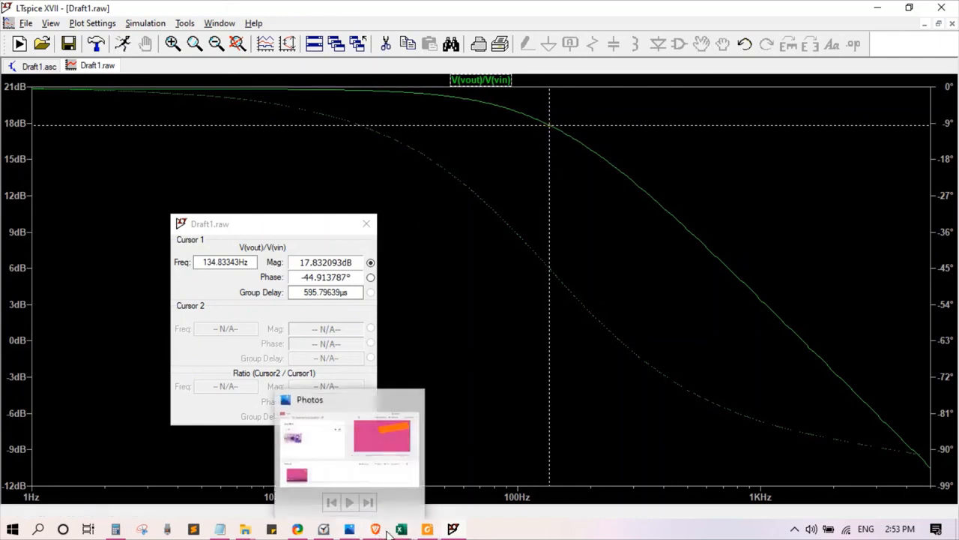
left_click(940, 26)
left_click_drag(325, 233, 259, 103)
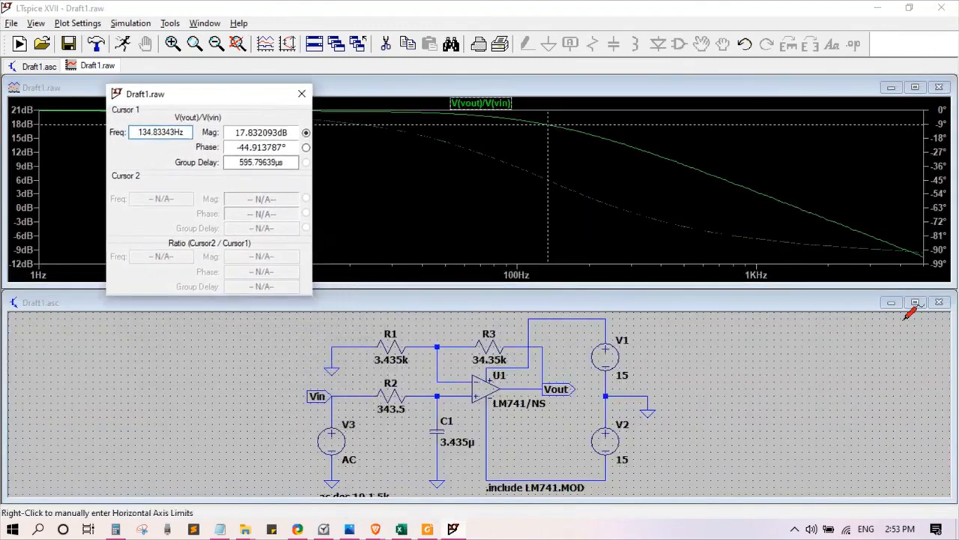
left_click(301, 93)
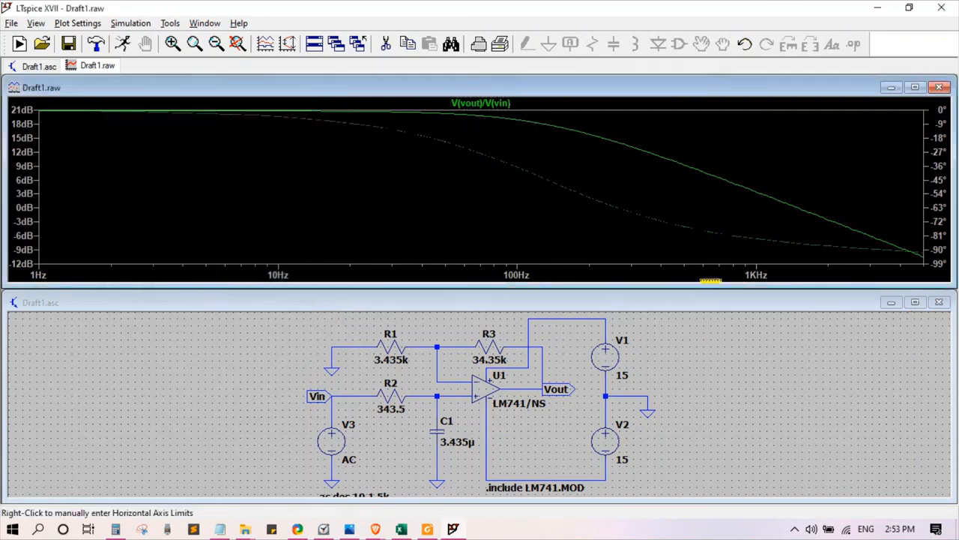
left_click(915, 302)
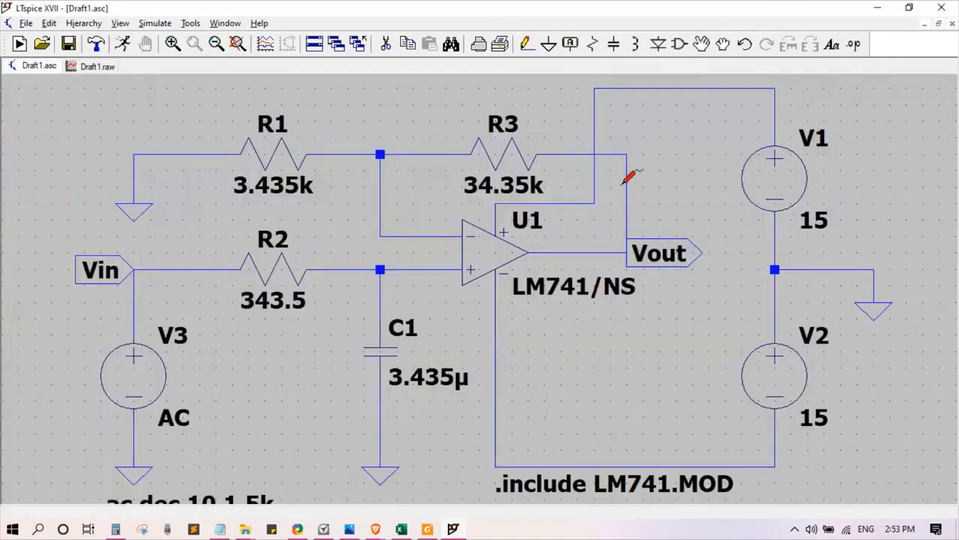
- Switch to Foxit Reader and check the design table for the active low-pass filter with gain in the Mini Project guidelines PDF
left_click(427, 529)
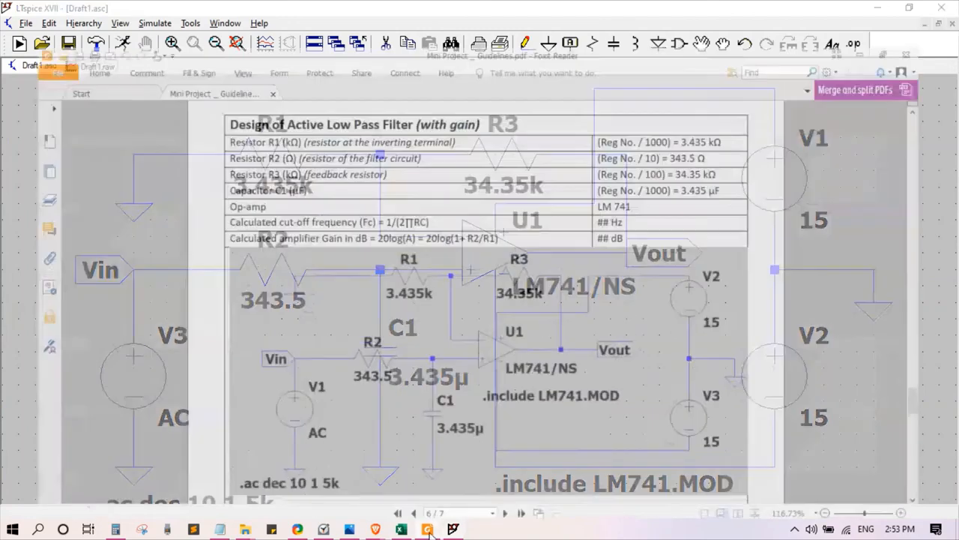